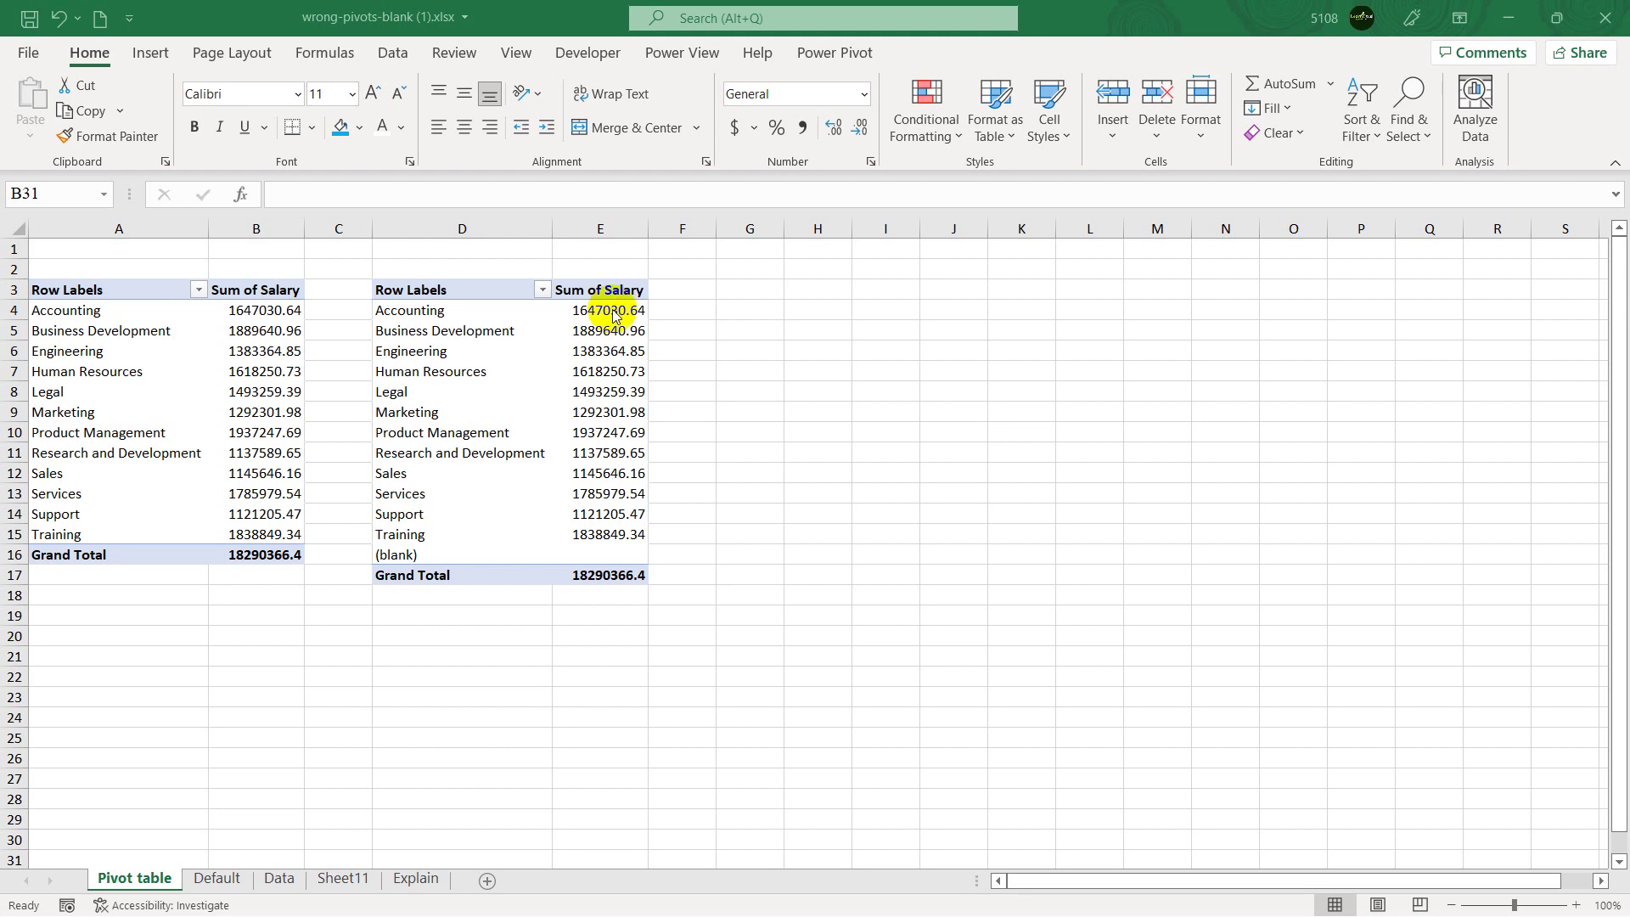
Review the pivot tables, the source data on Sheet11 and Data, the Default layouts and the Explain notes.
left_click(499, 349)
left_click(479, 520)
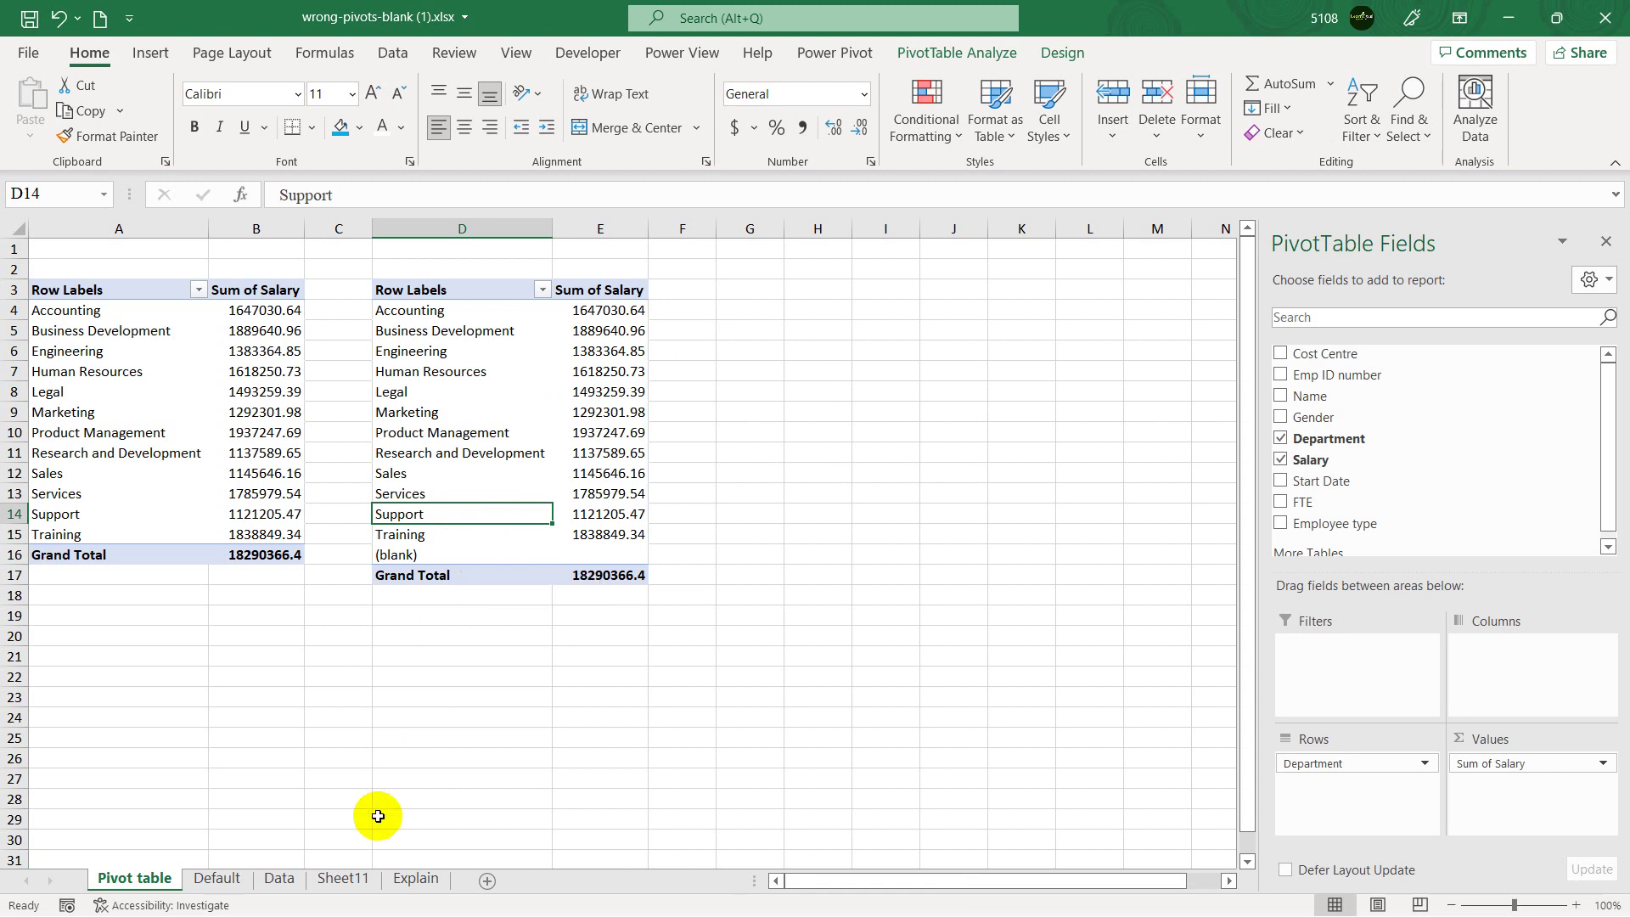
left_click(364, 874)
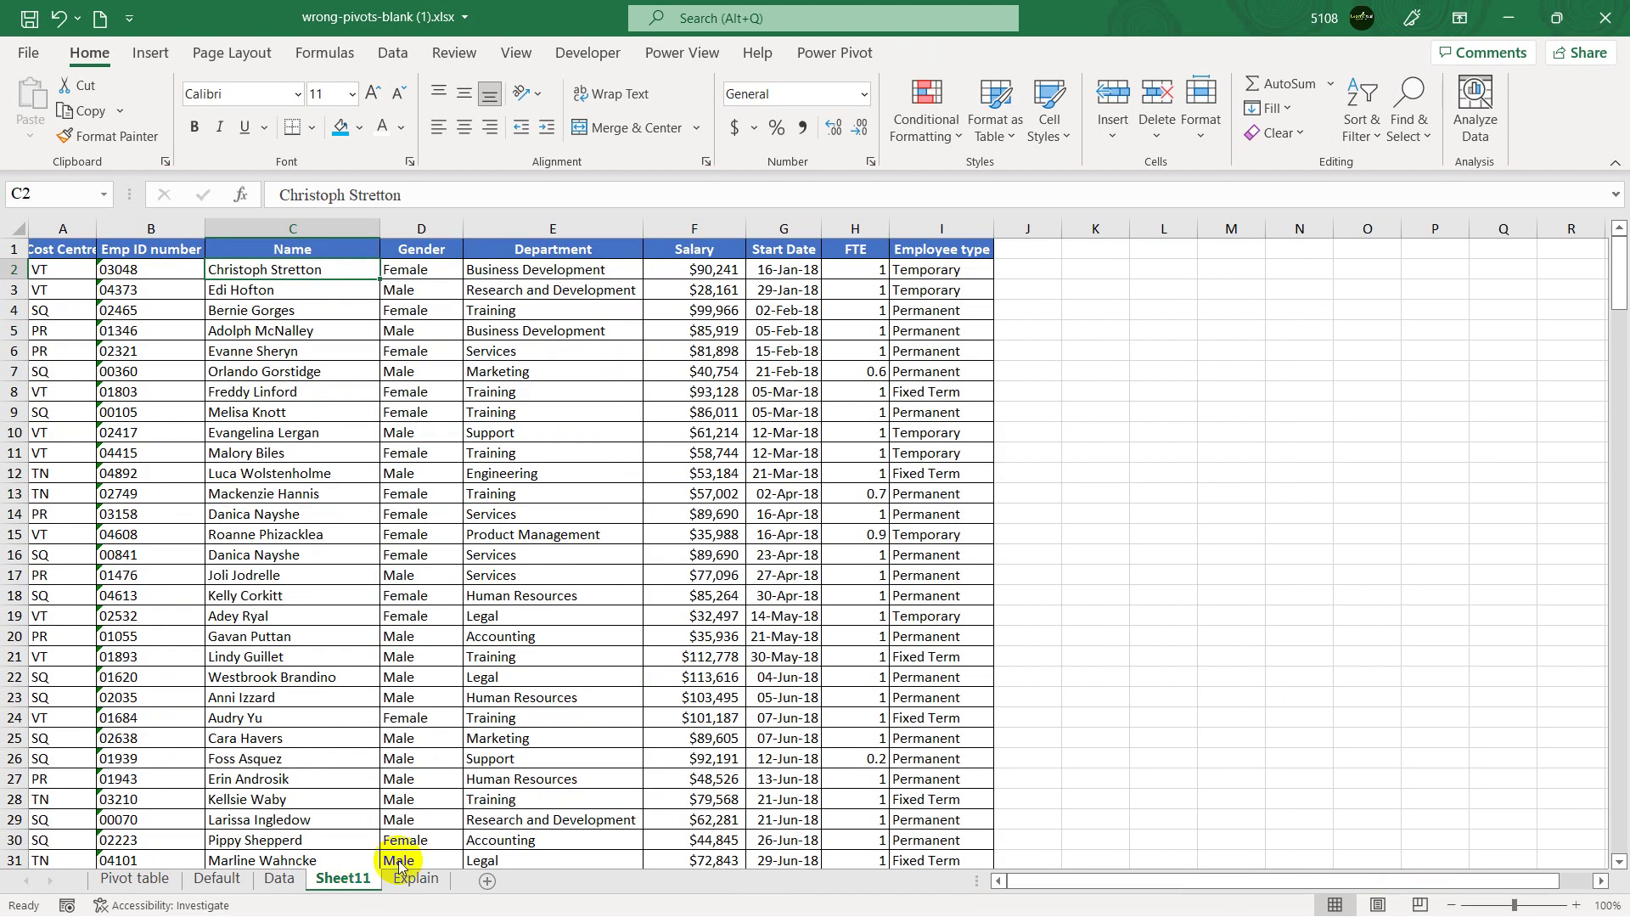
left_click(279, 878)
left_click(203, 879)
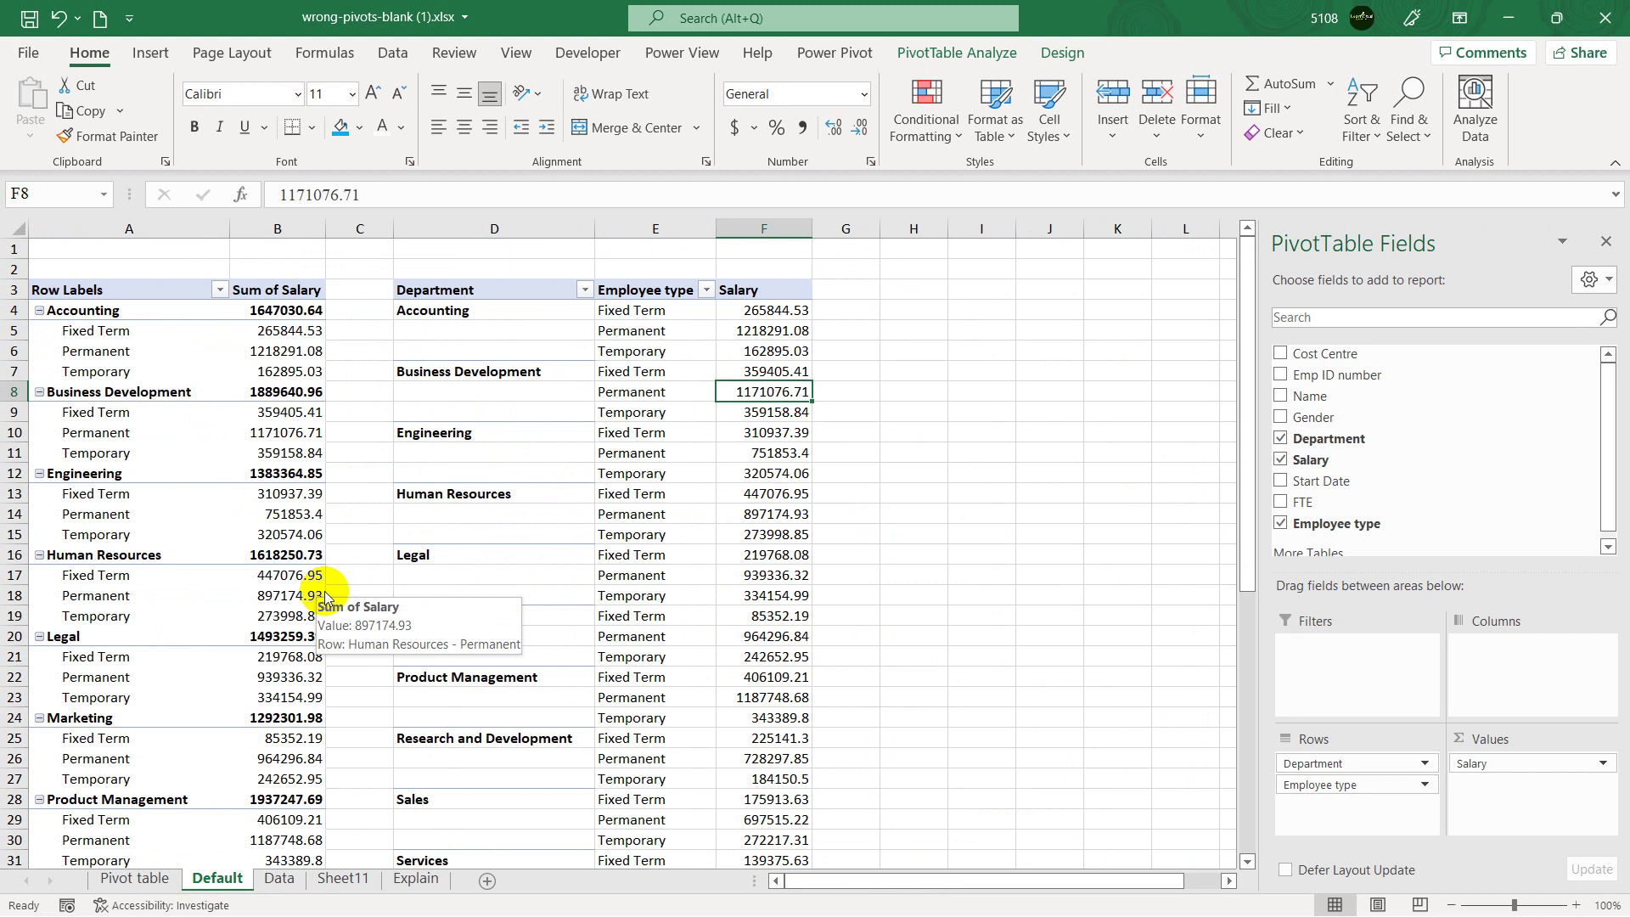
left_click(415, 877)
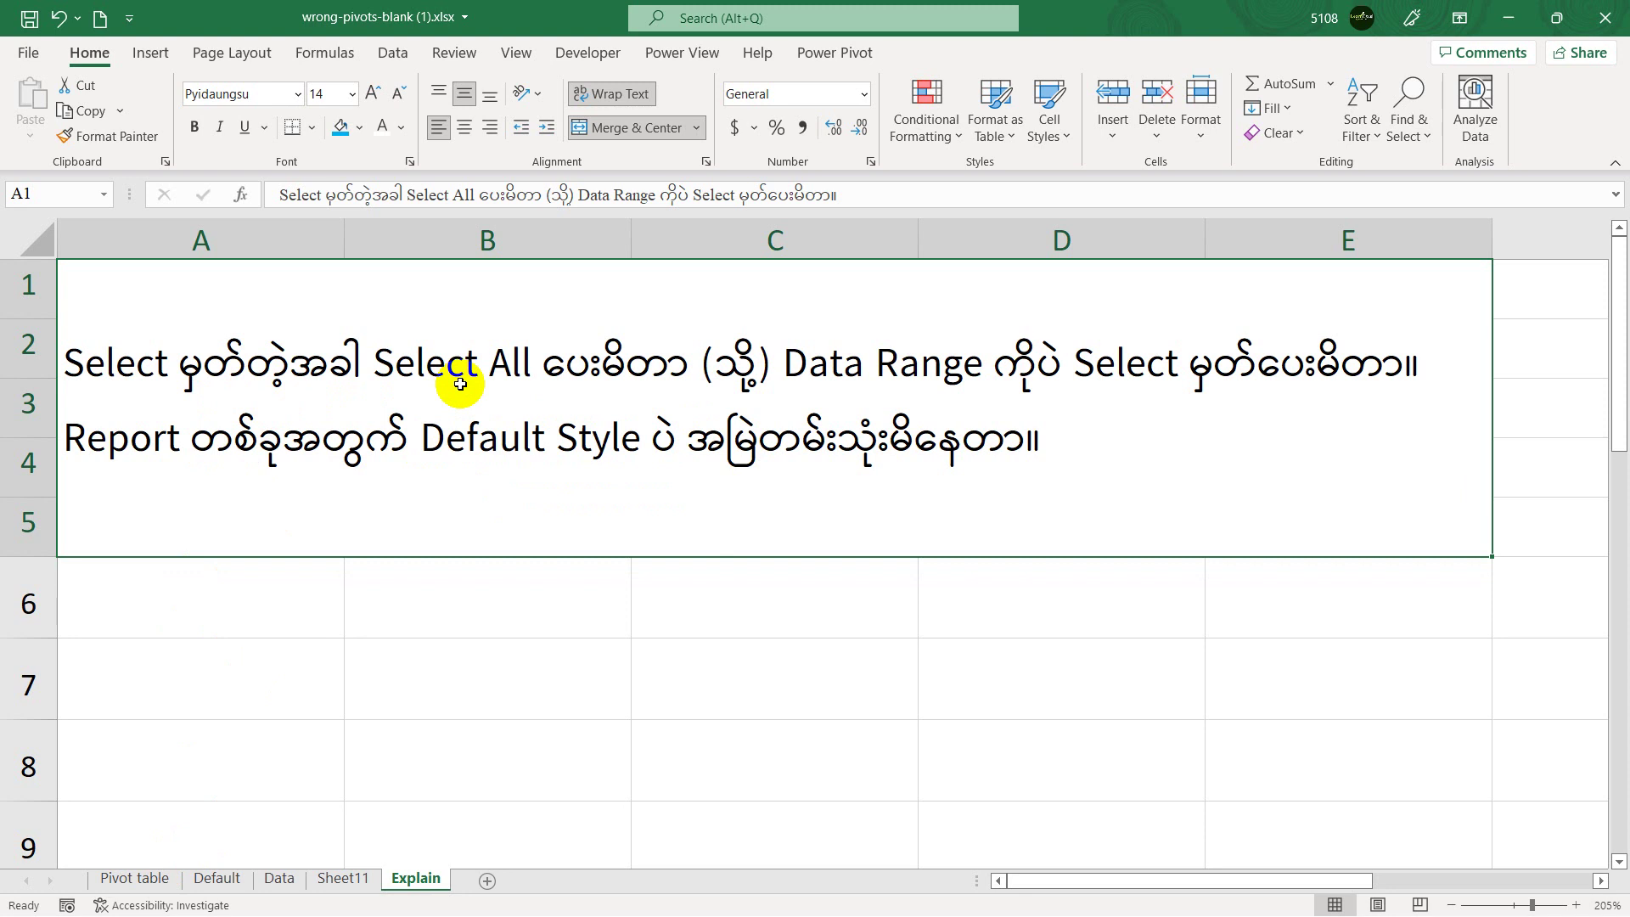
left_click(217, 879)
Overwrite the (blank) row label in cell D16 of the second pivot table on the Pivot table sheet with a space.
left_click(136, 882)
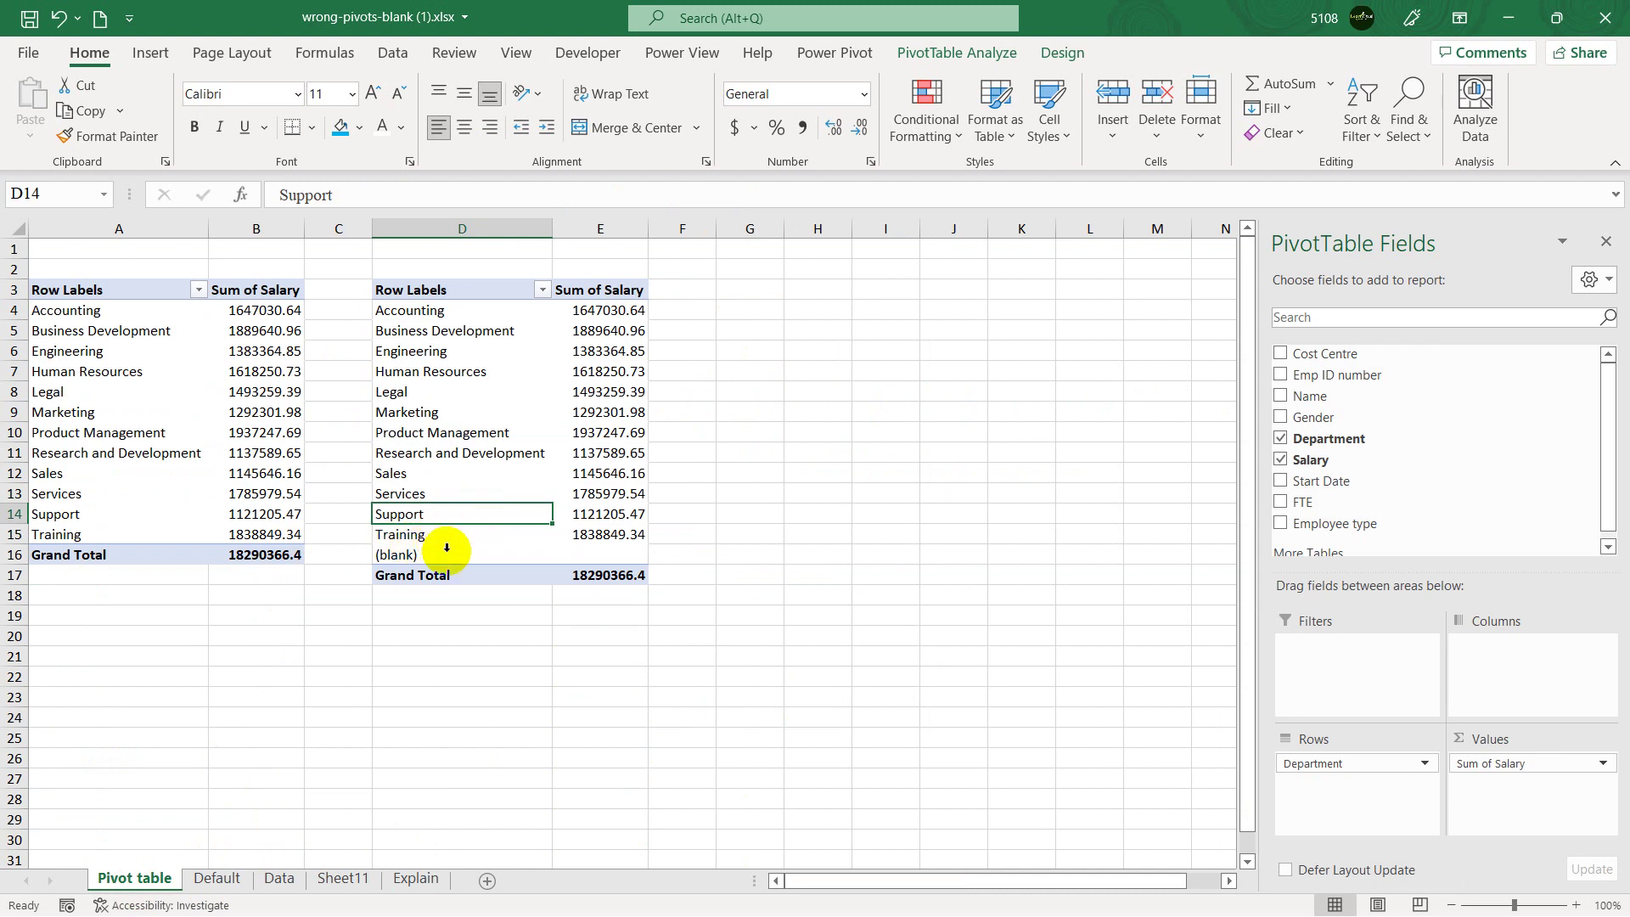
scroll(446, 547, "up", 7)
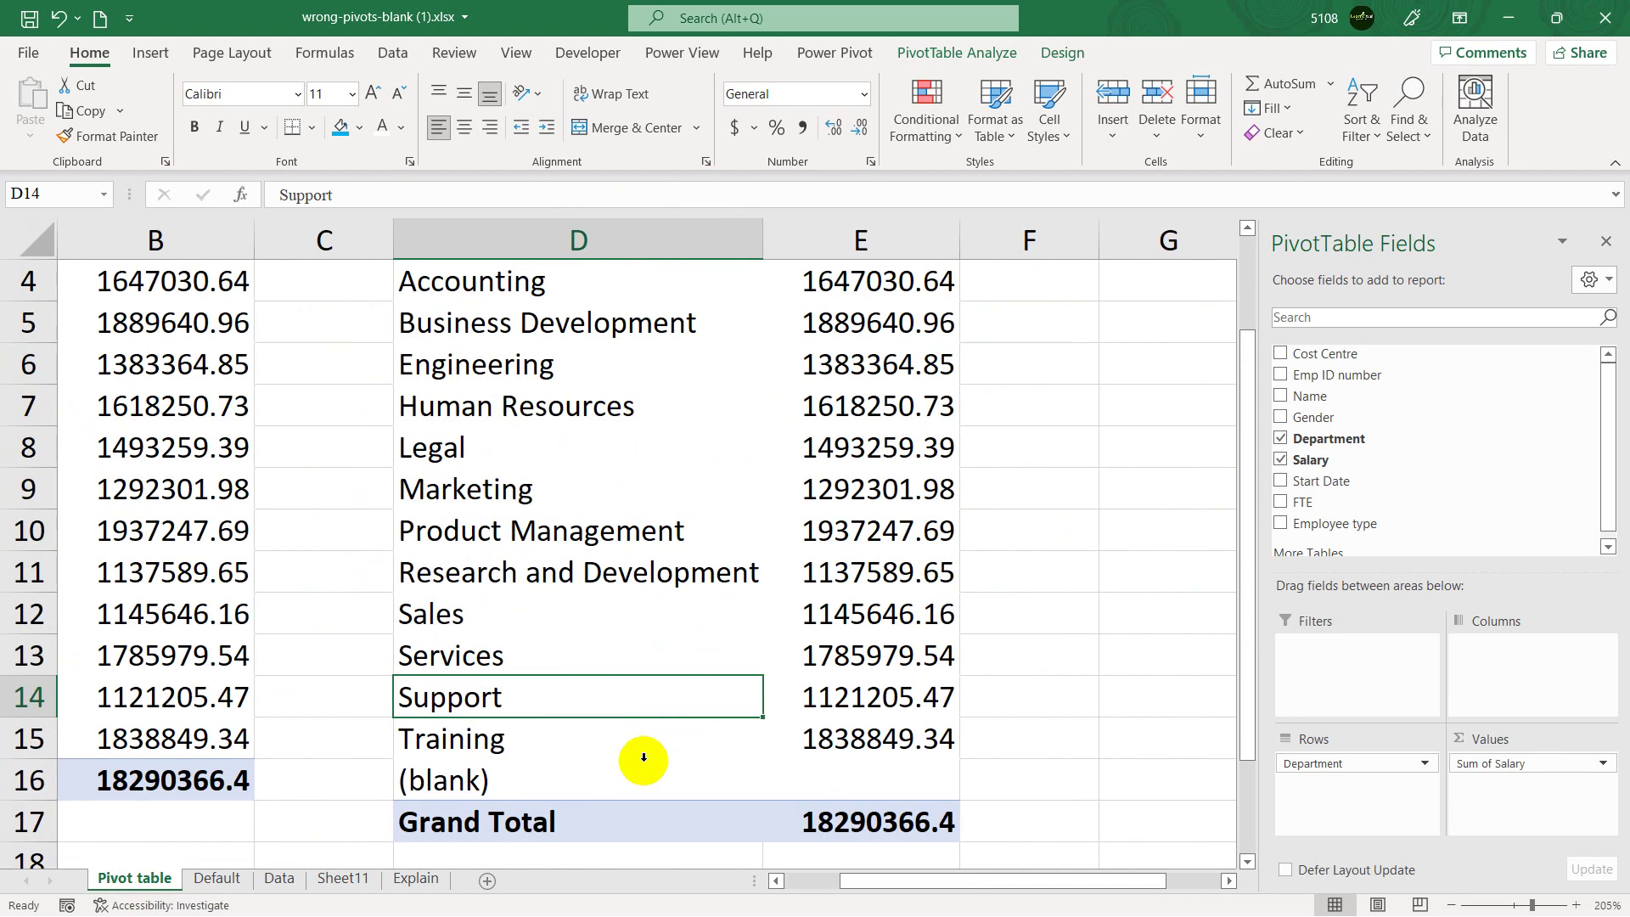
left_click(590, 781)
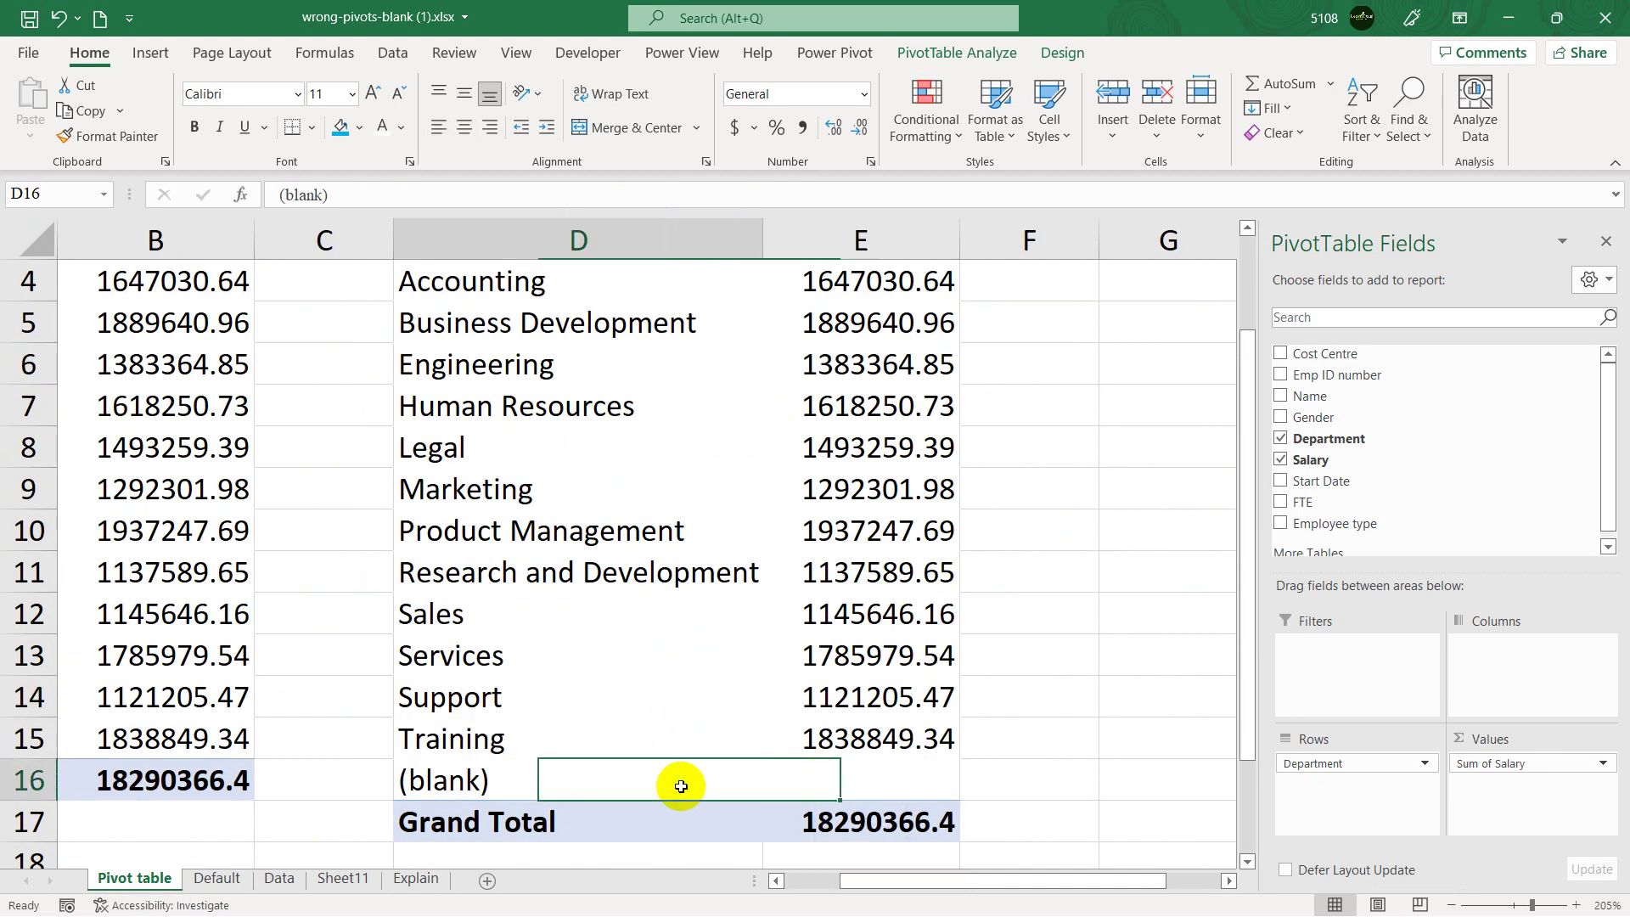
key("Delete")
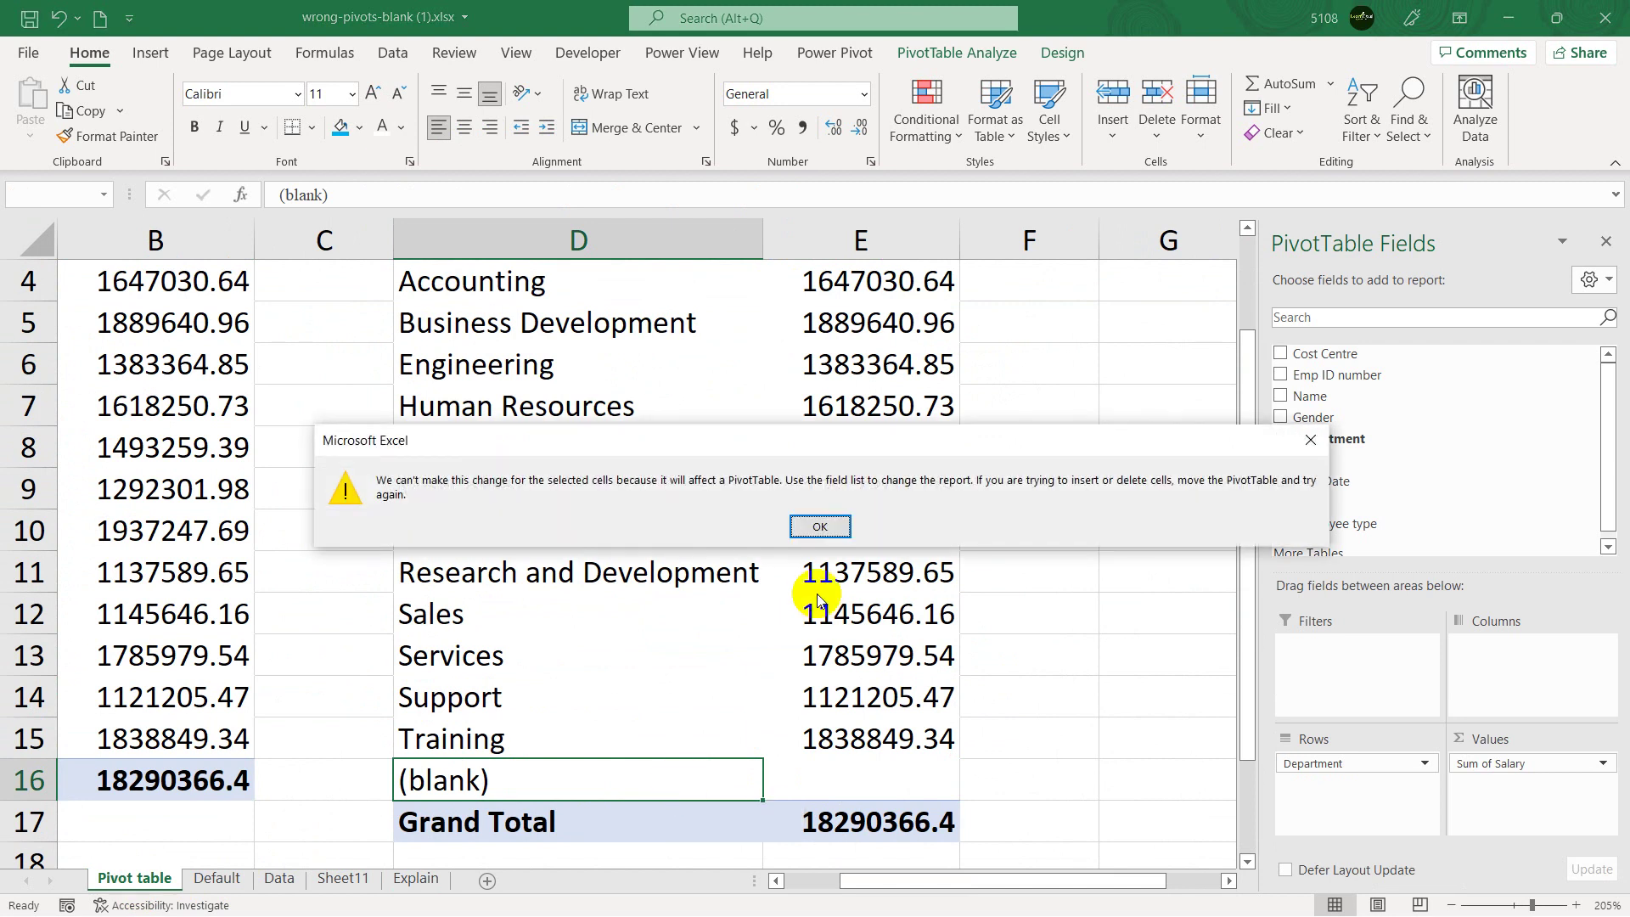
left_click(819, 527)
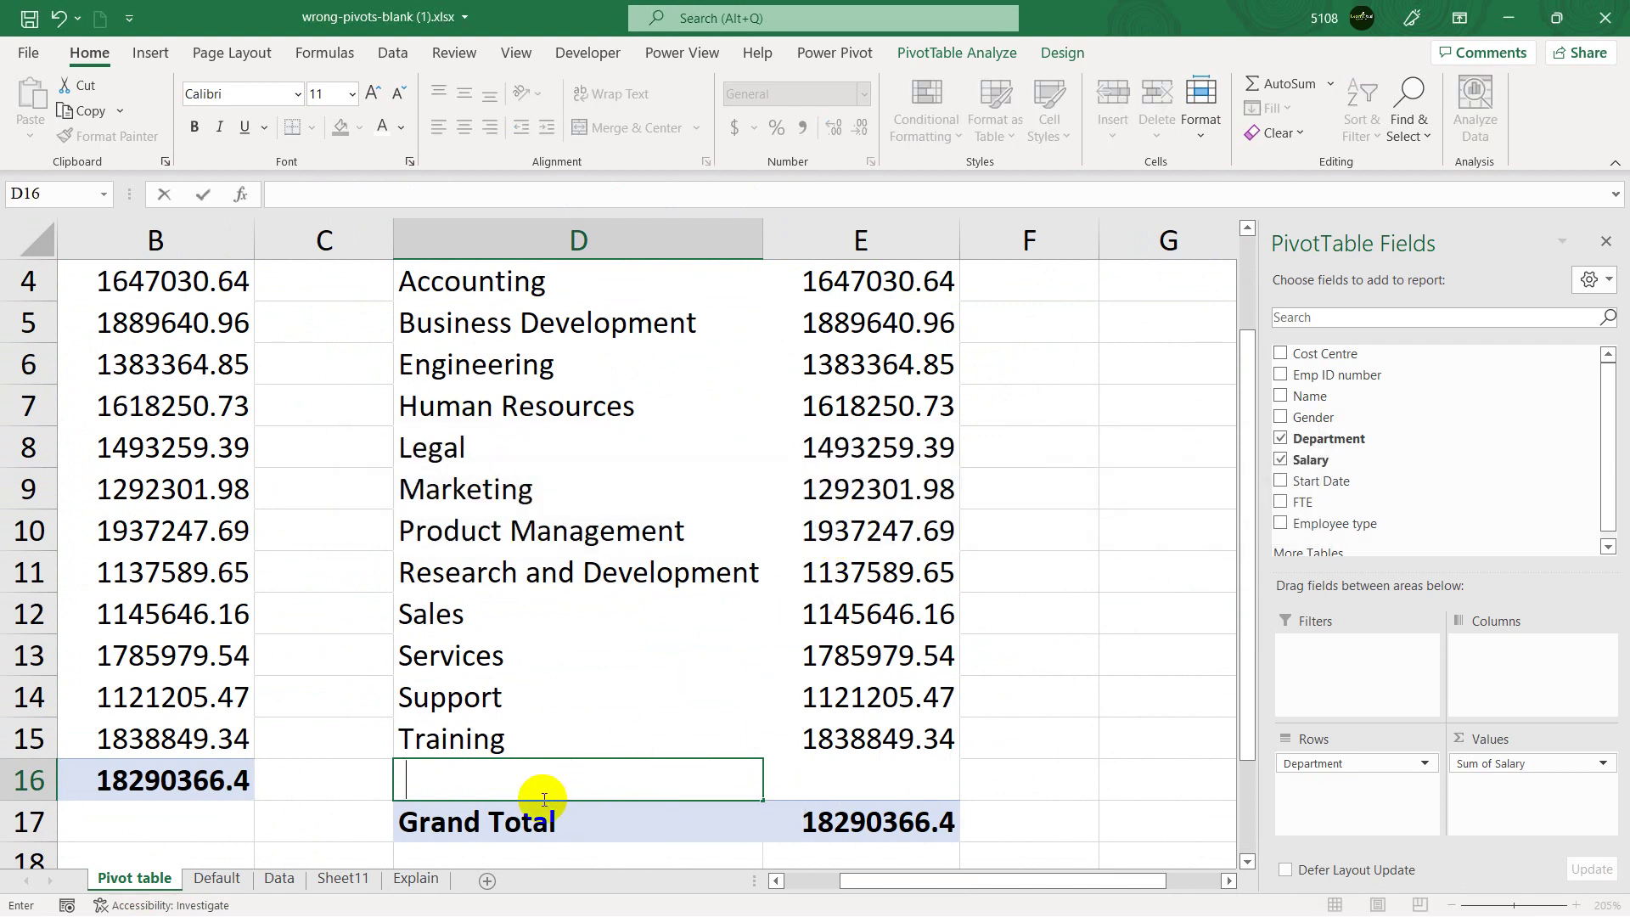
left_click(822, 778)
left_click(655, 787)
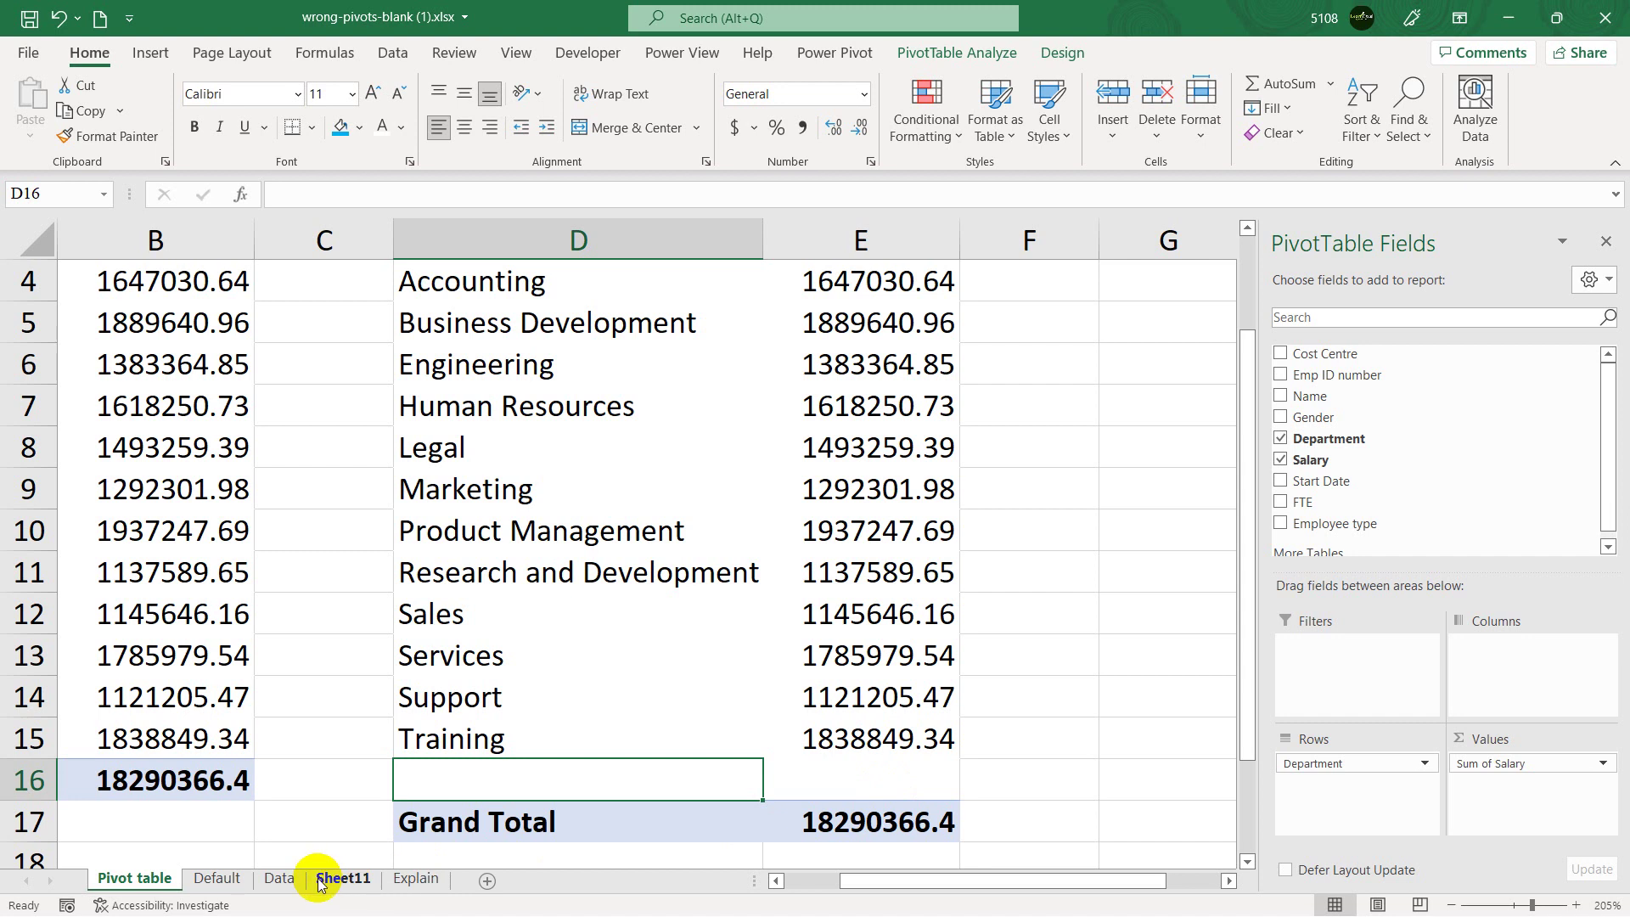
Look over the employee table on the Data sheet and the notes on the Explain sheet.
left_click(280, 879)
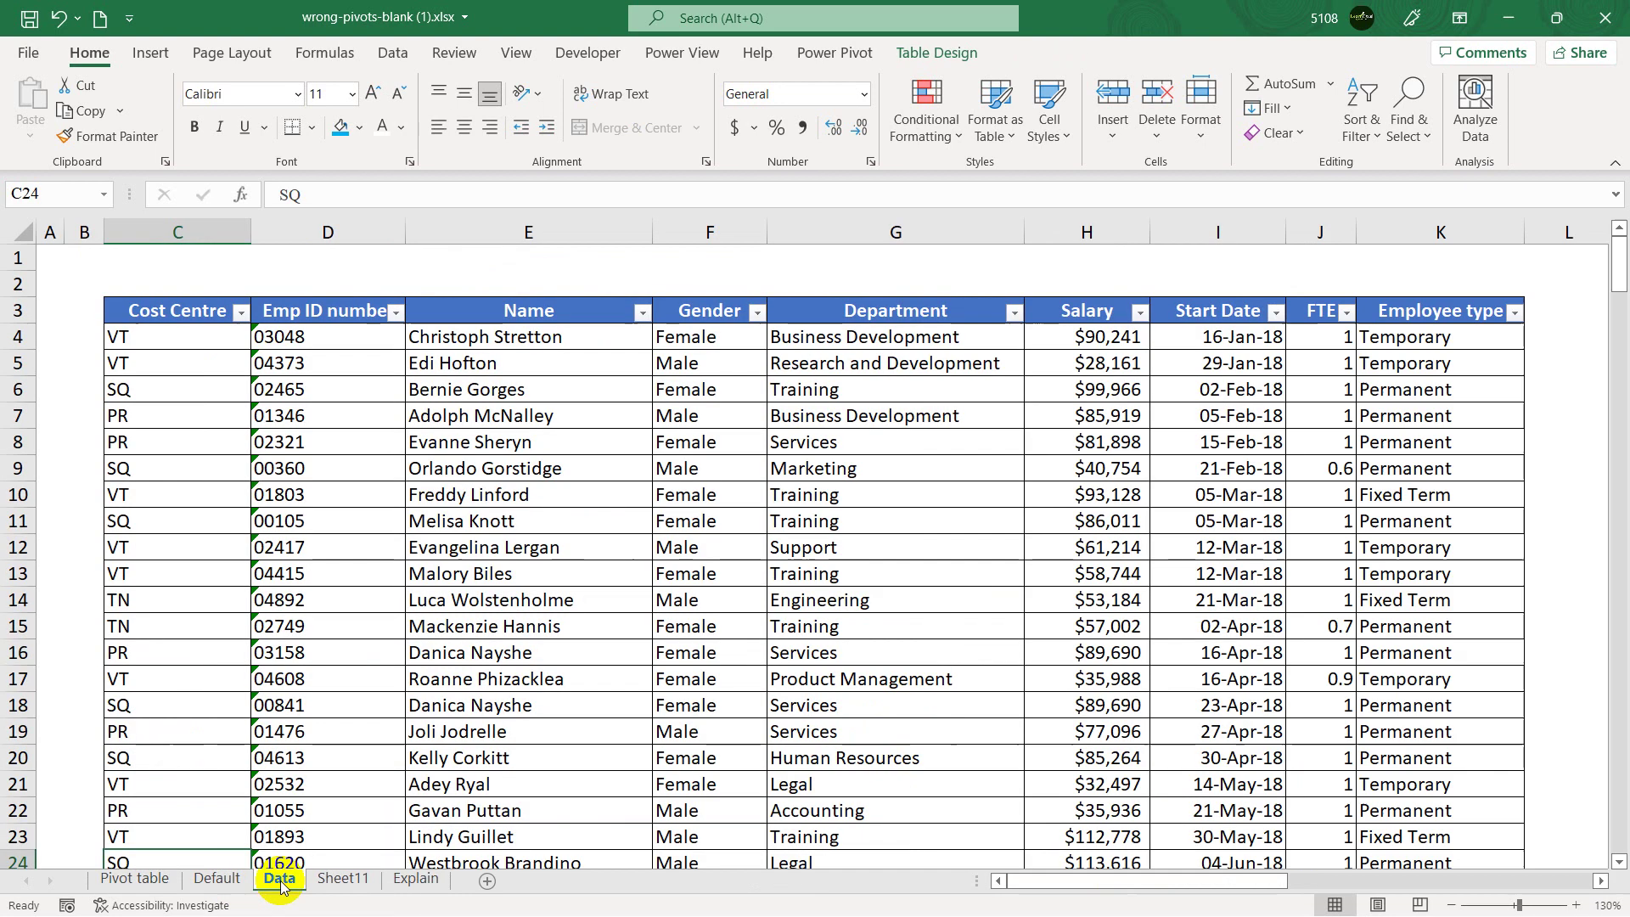
left_click(678, 514)
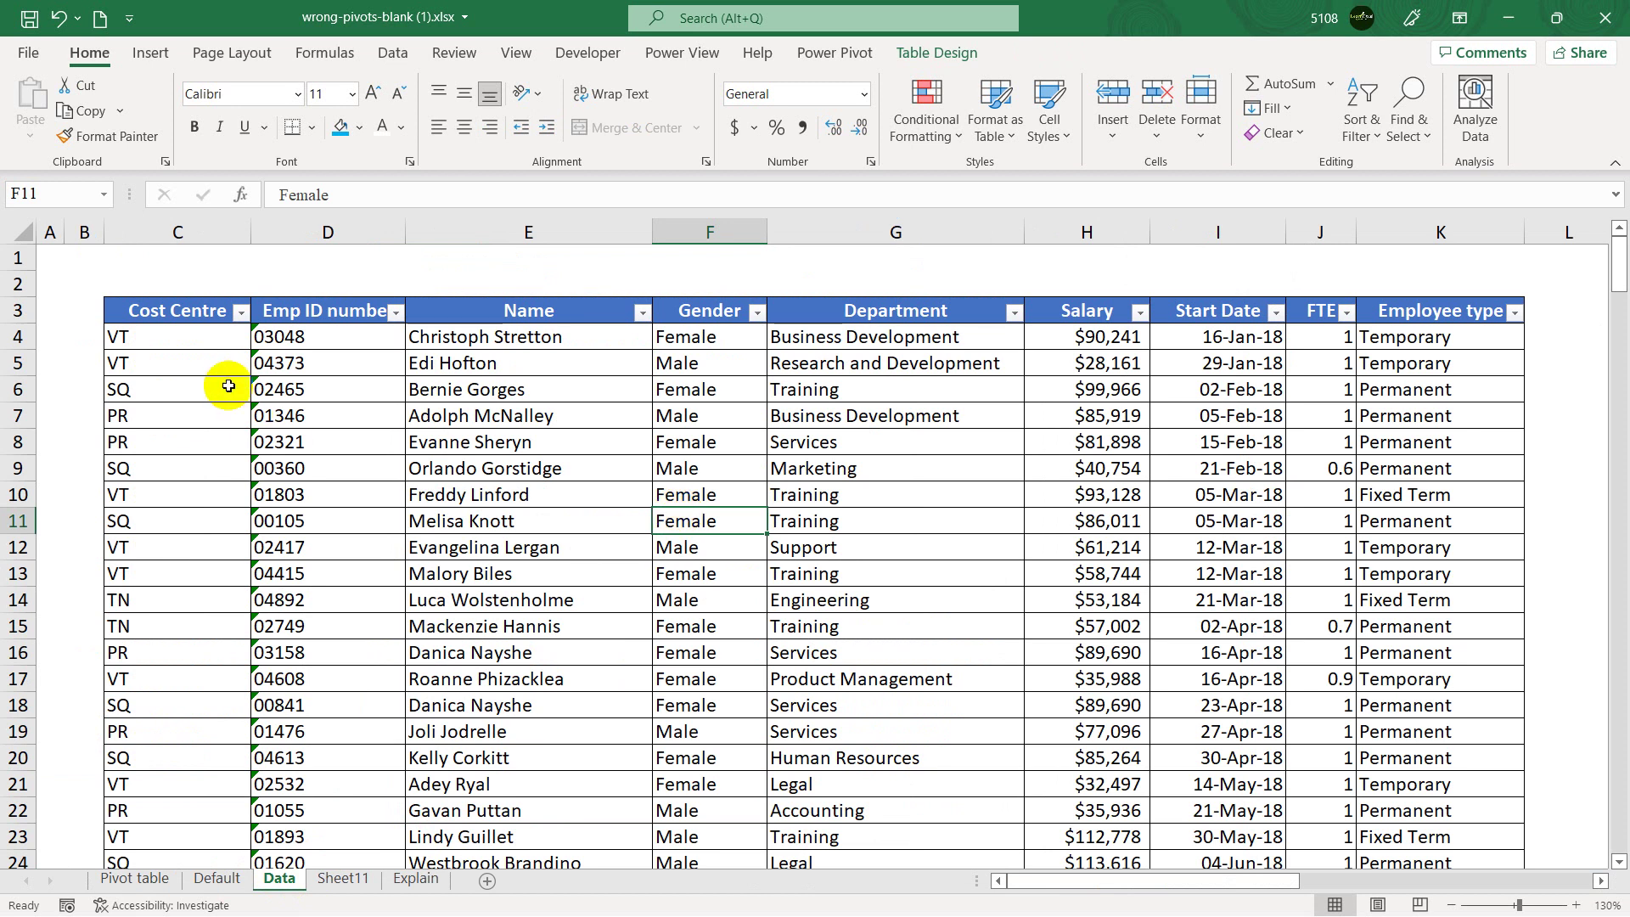
left_click(415, 880)
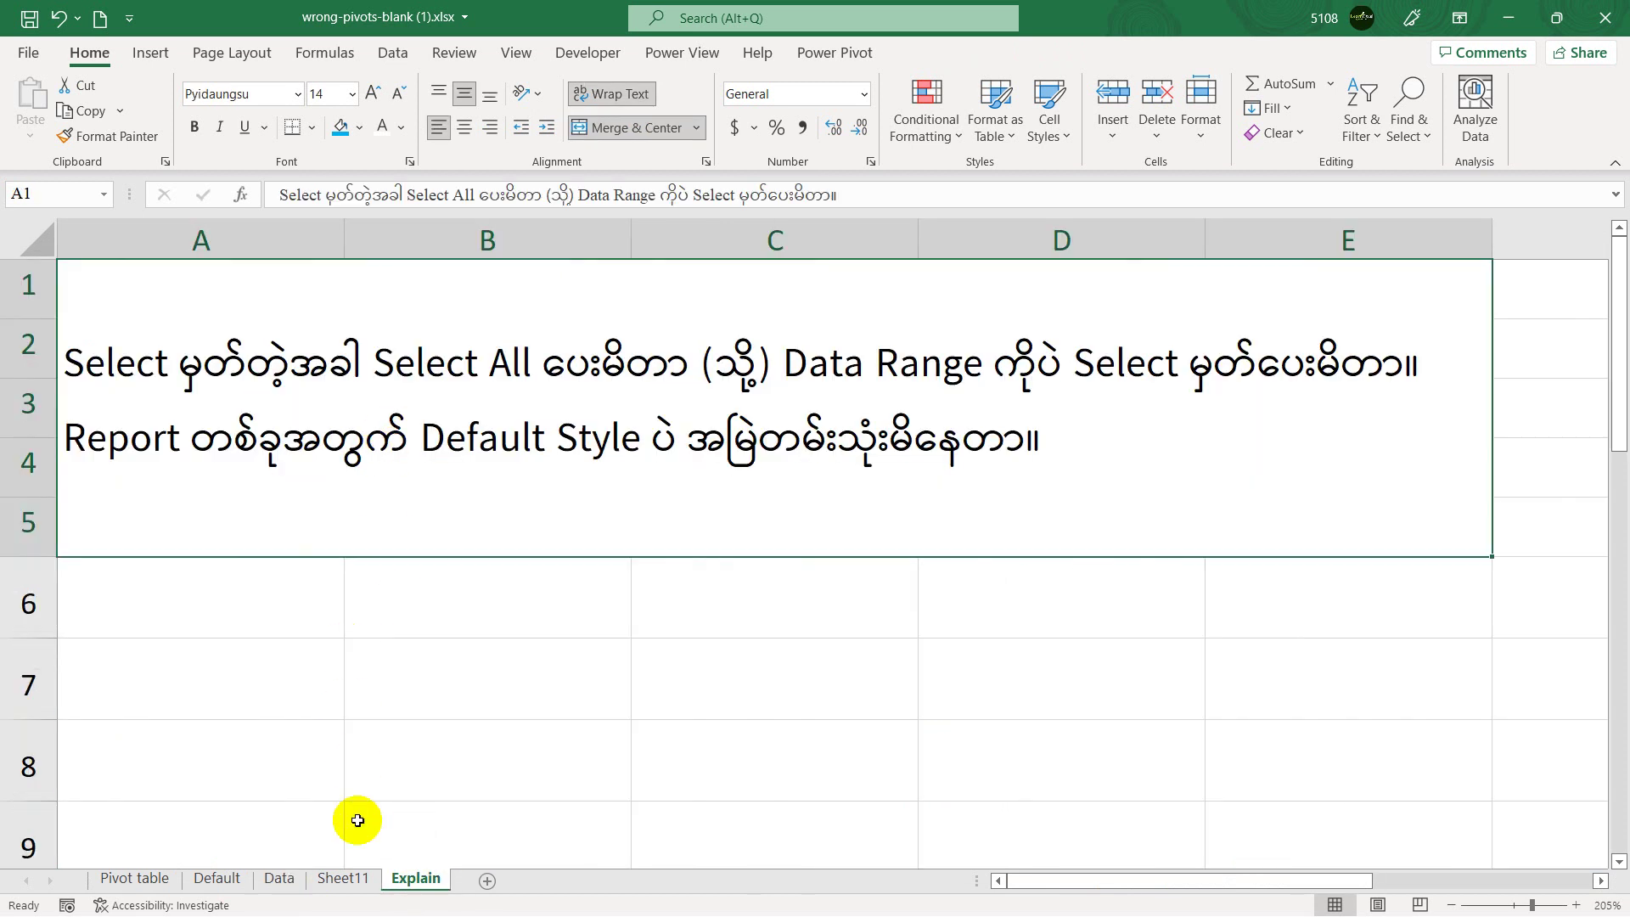
Auto-fit the width of the Cost Centre column on Sheet11.
left_click(342, 879)
left_click(172, 434)
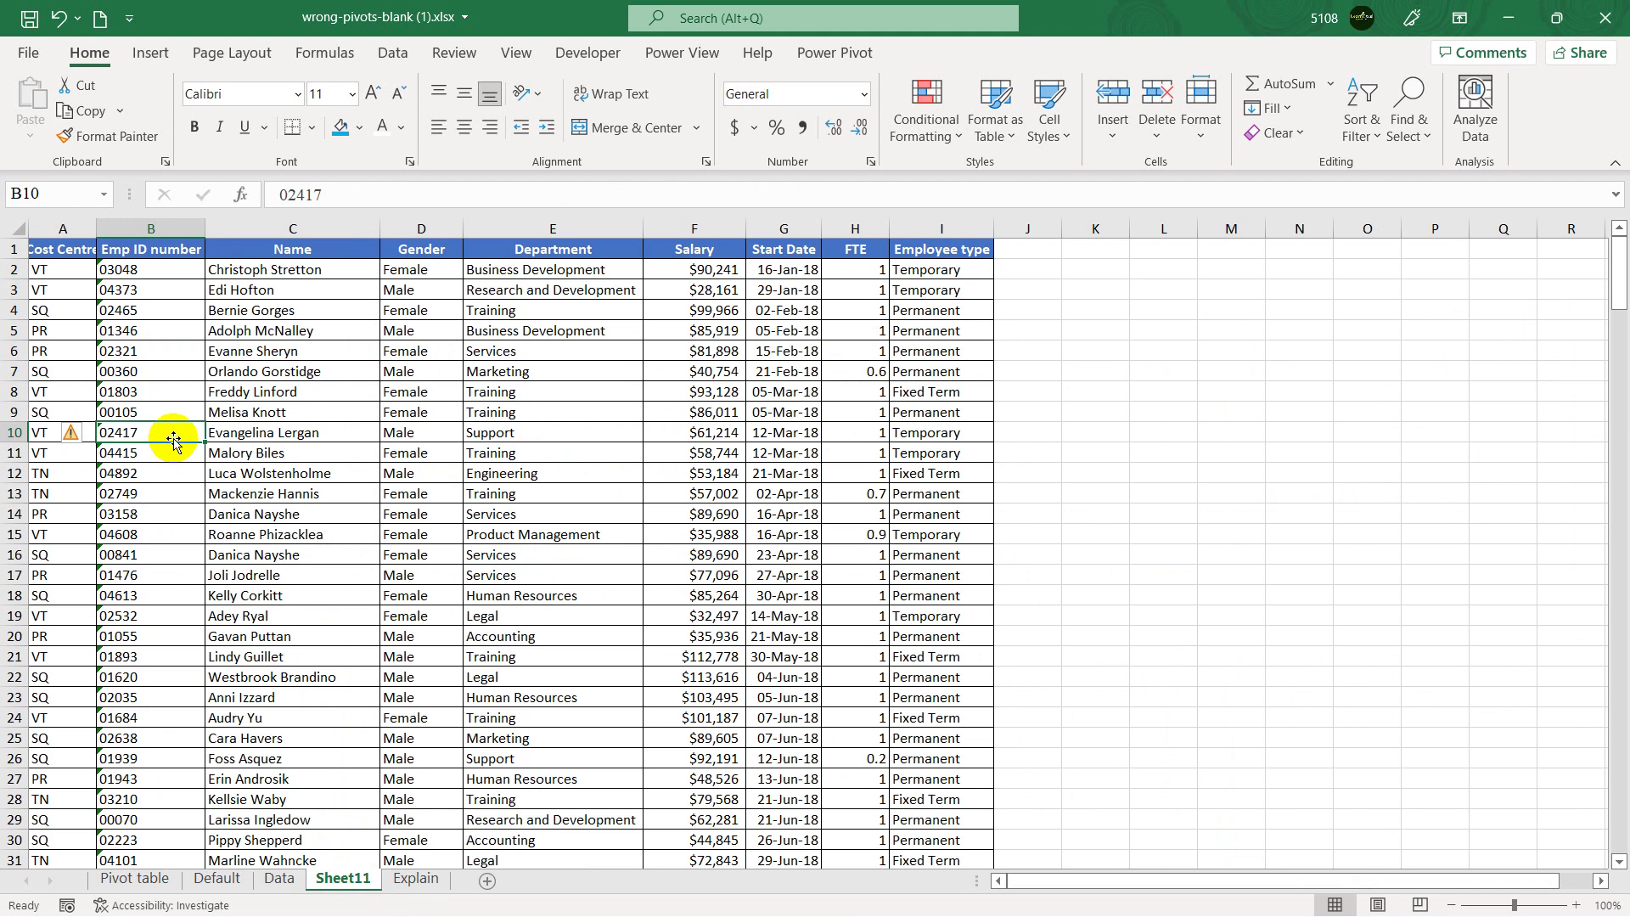
double_click(97, 227)
Examine the end of the Sheet11 data, highlighting the last records and selecting the empty cell A250 beneath them.
left_click(90, 253)
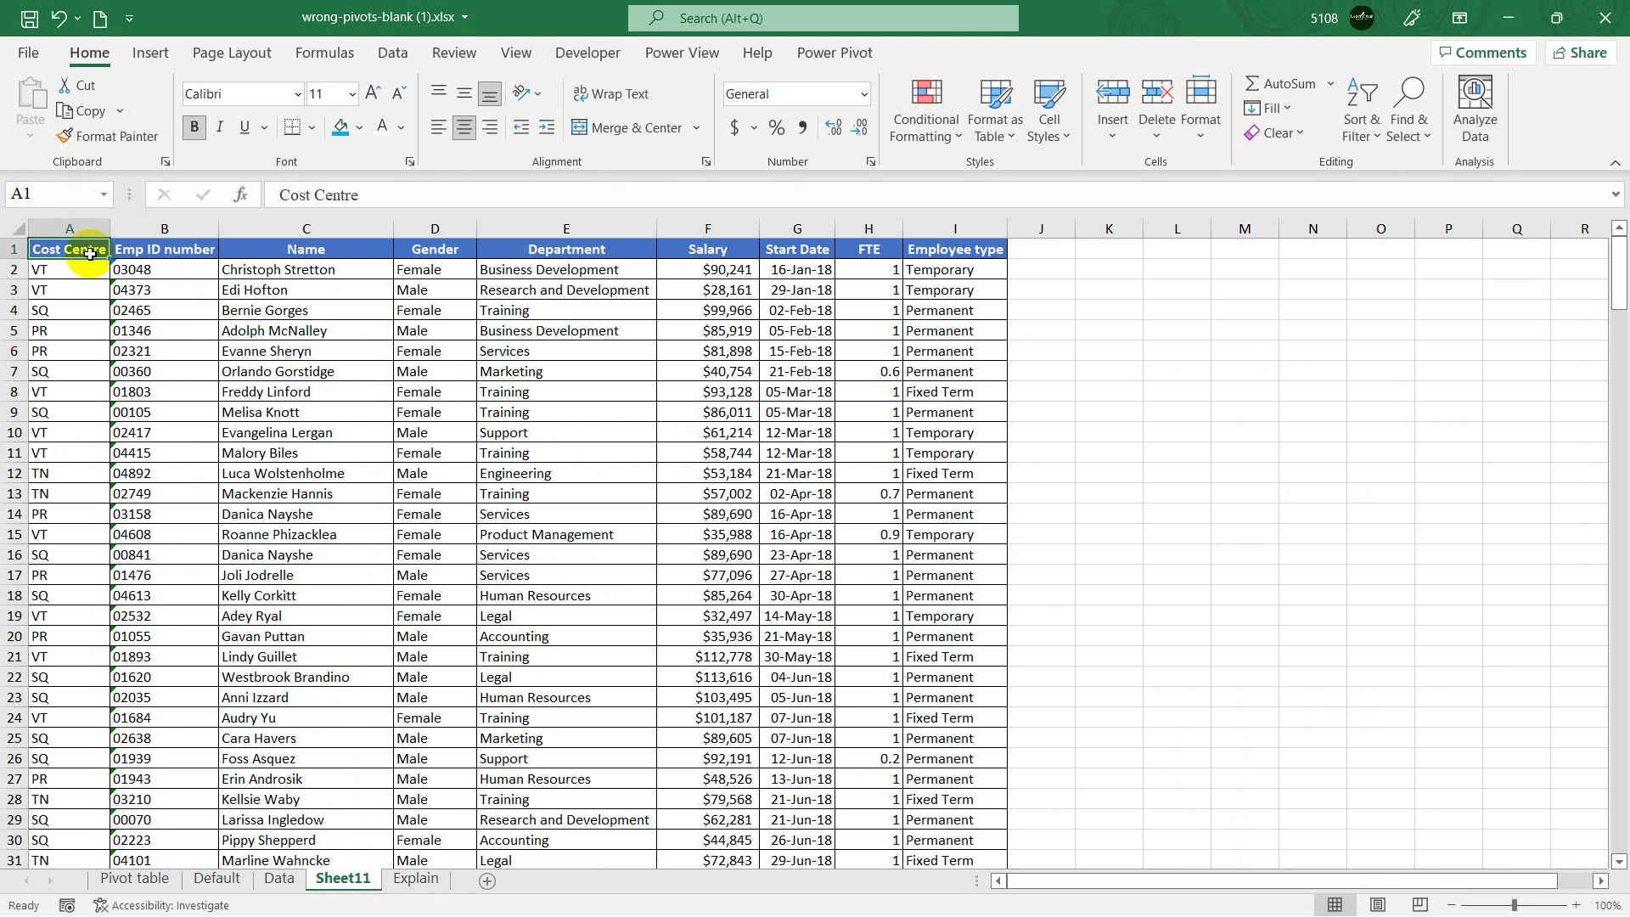
key("ctrl+Down")
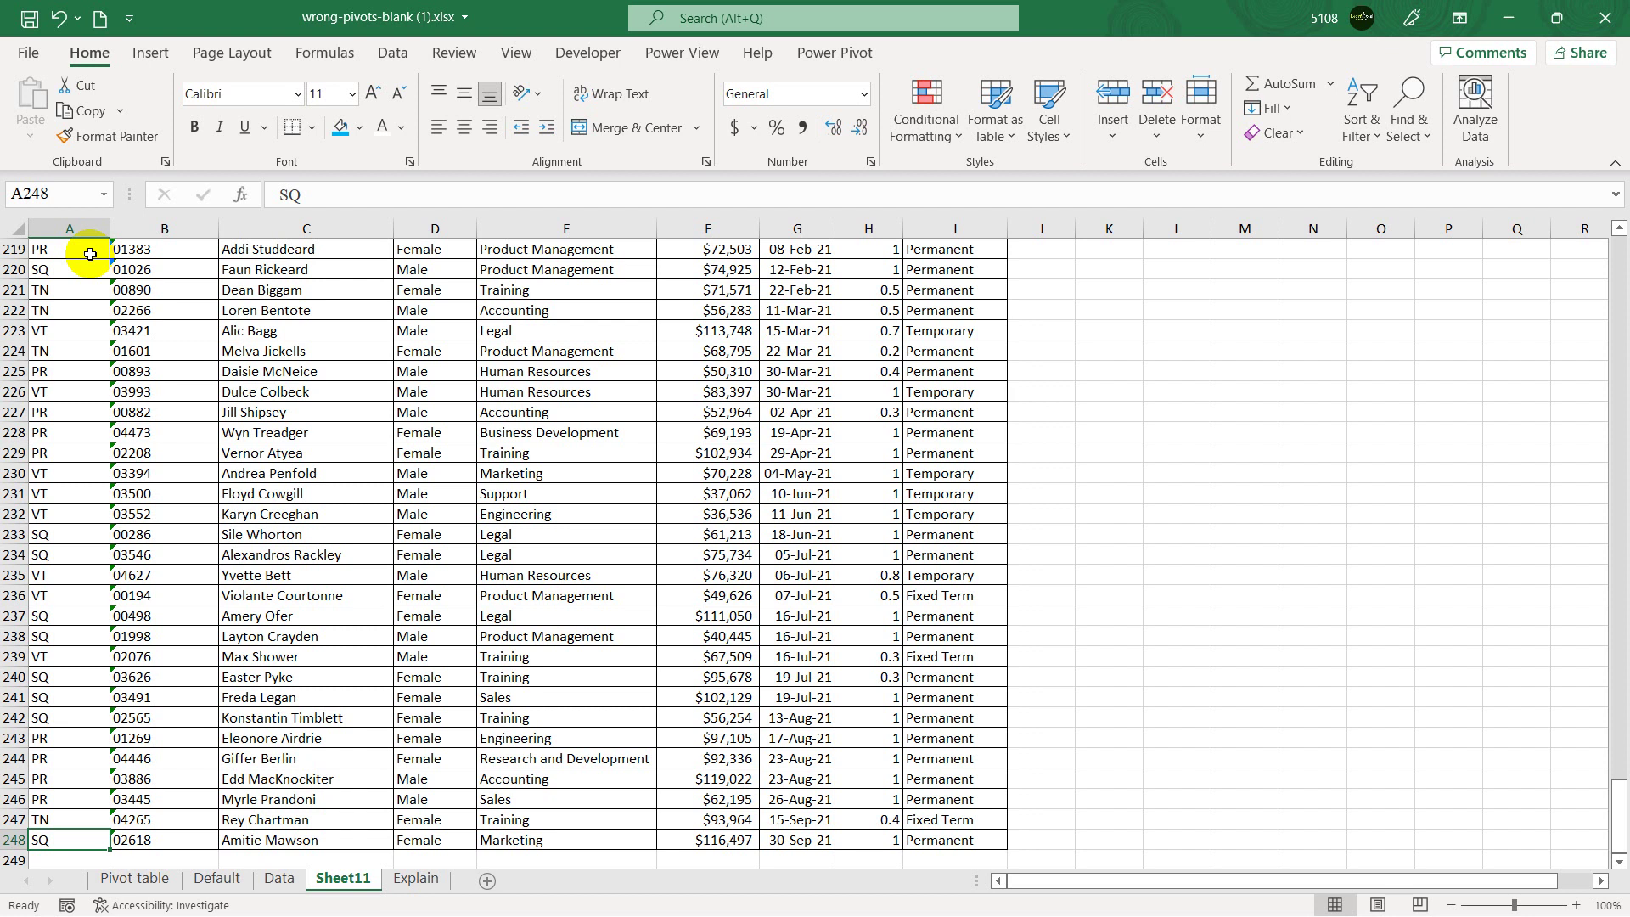
left_click_drag(953, 840, 98, 284)
scroll(272, 686, "down", 1)
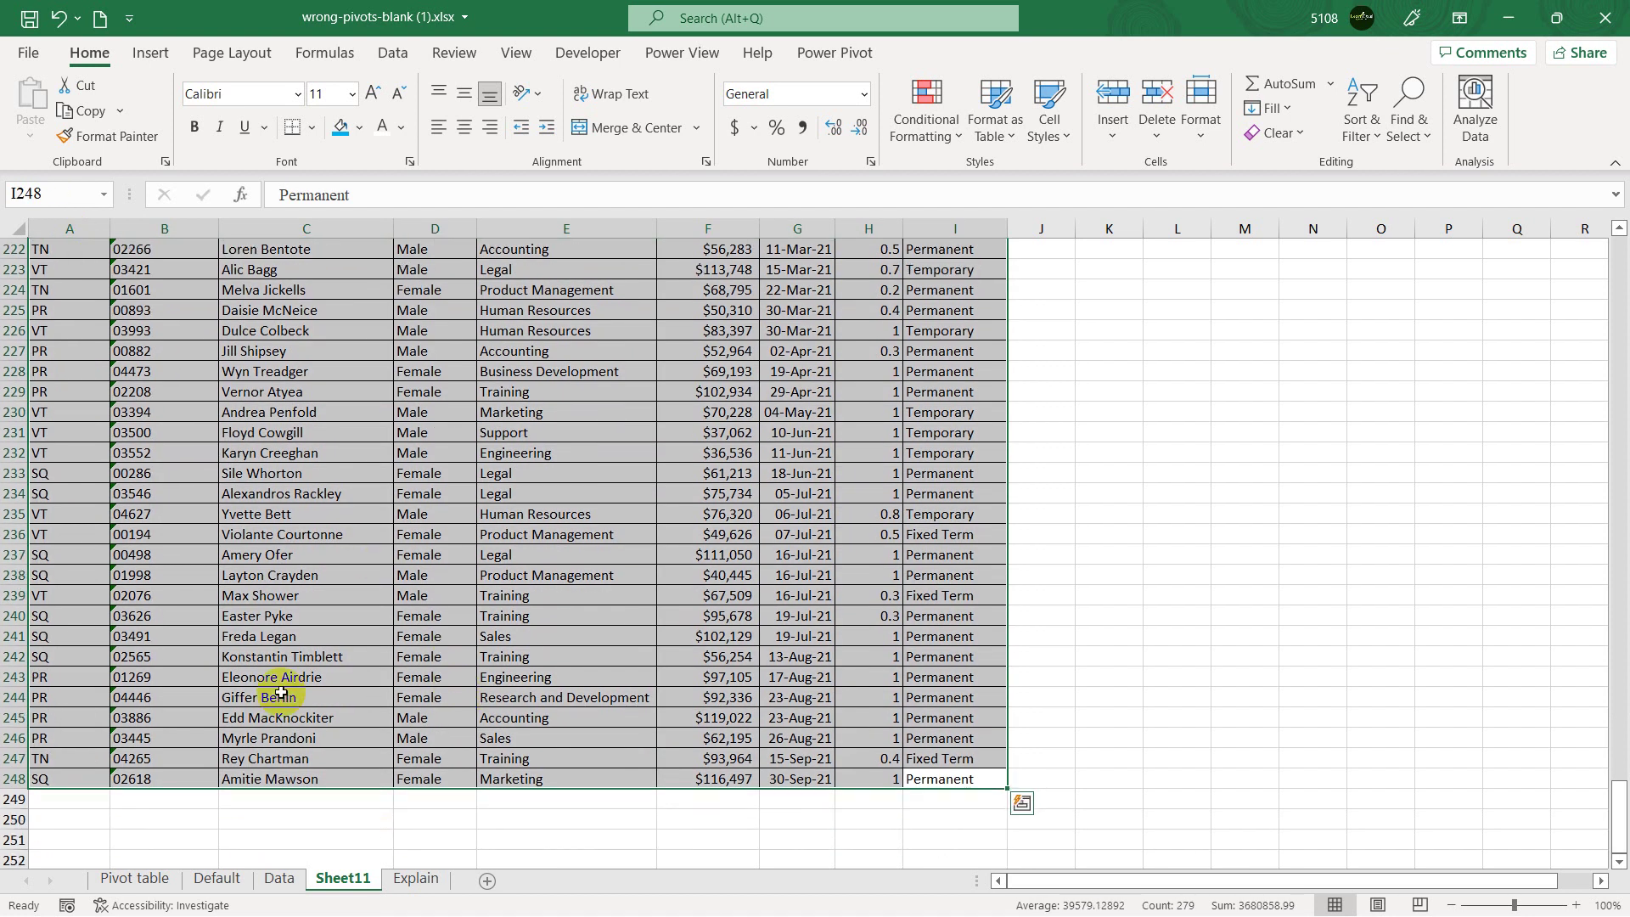
left_click(75, 817)
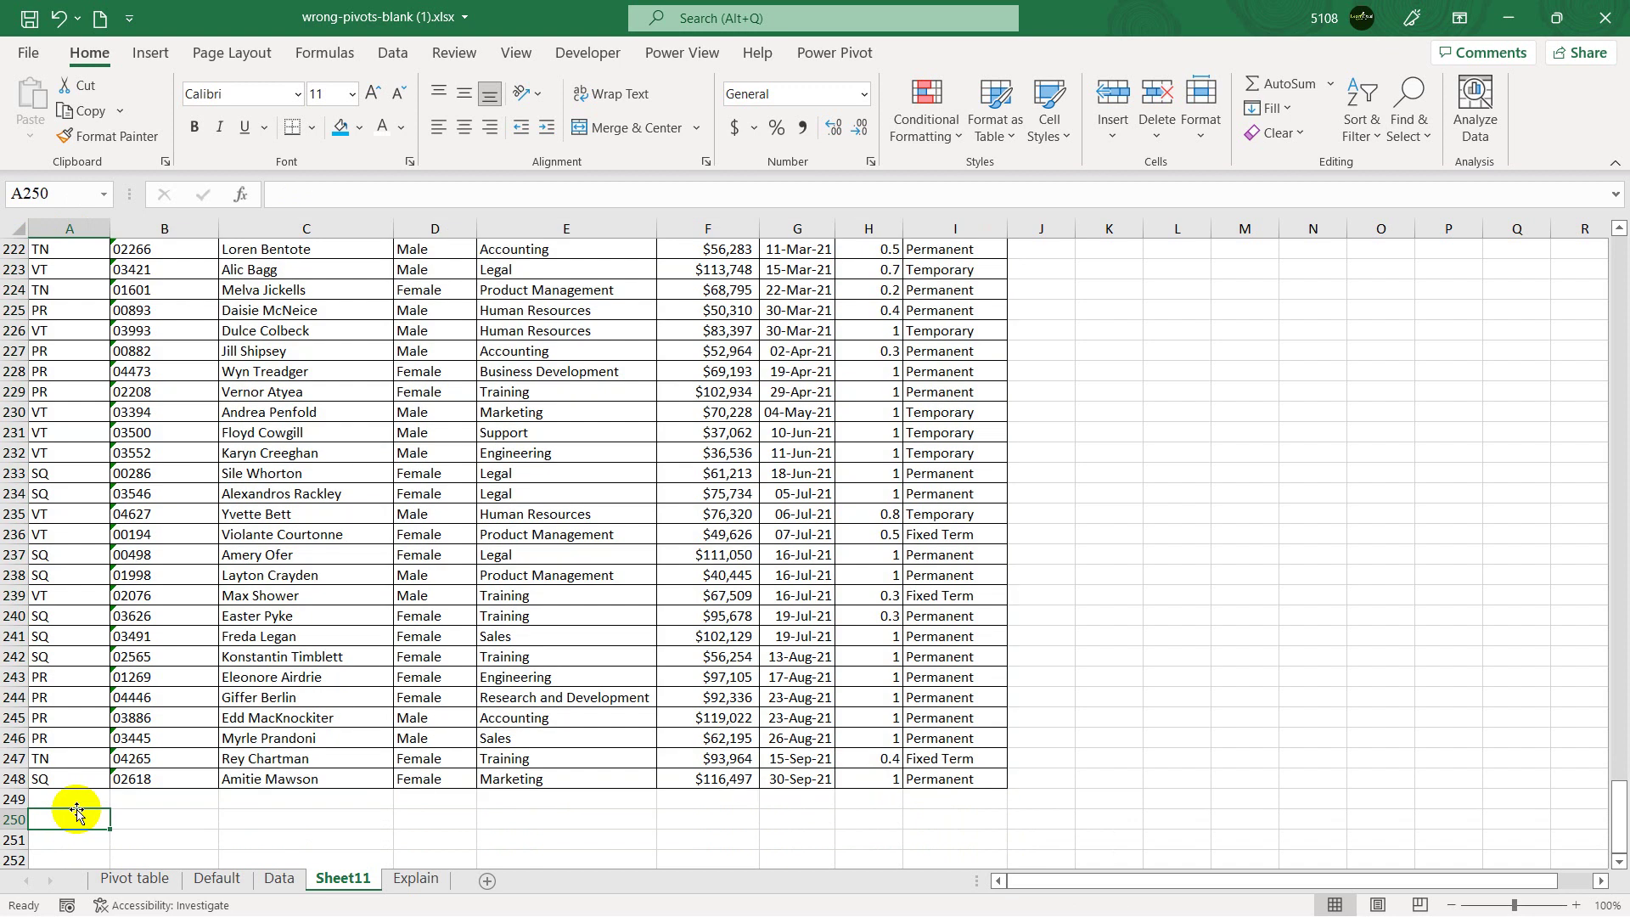
Check the second pivot table's row labels and highlight C3:H30 of the Data sheet table as a partial source range.
left_click(134, 878)
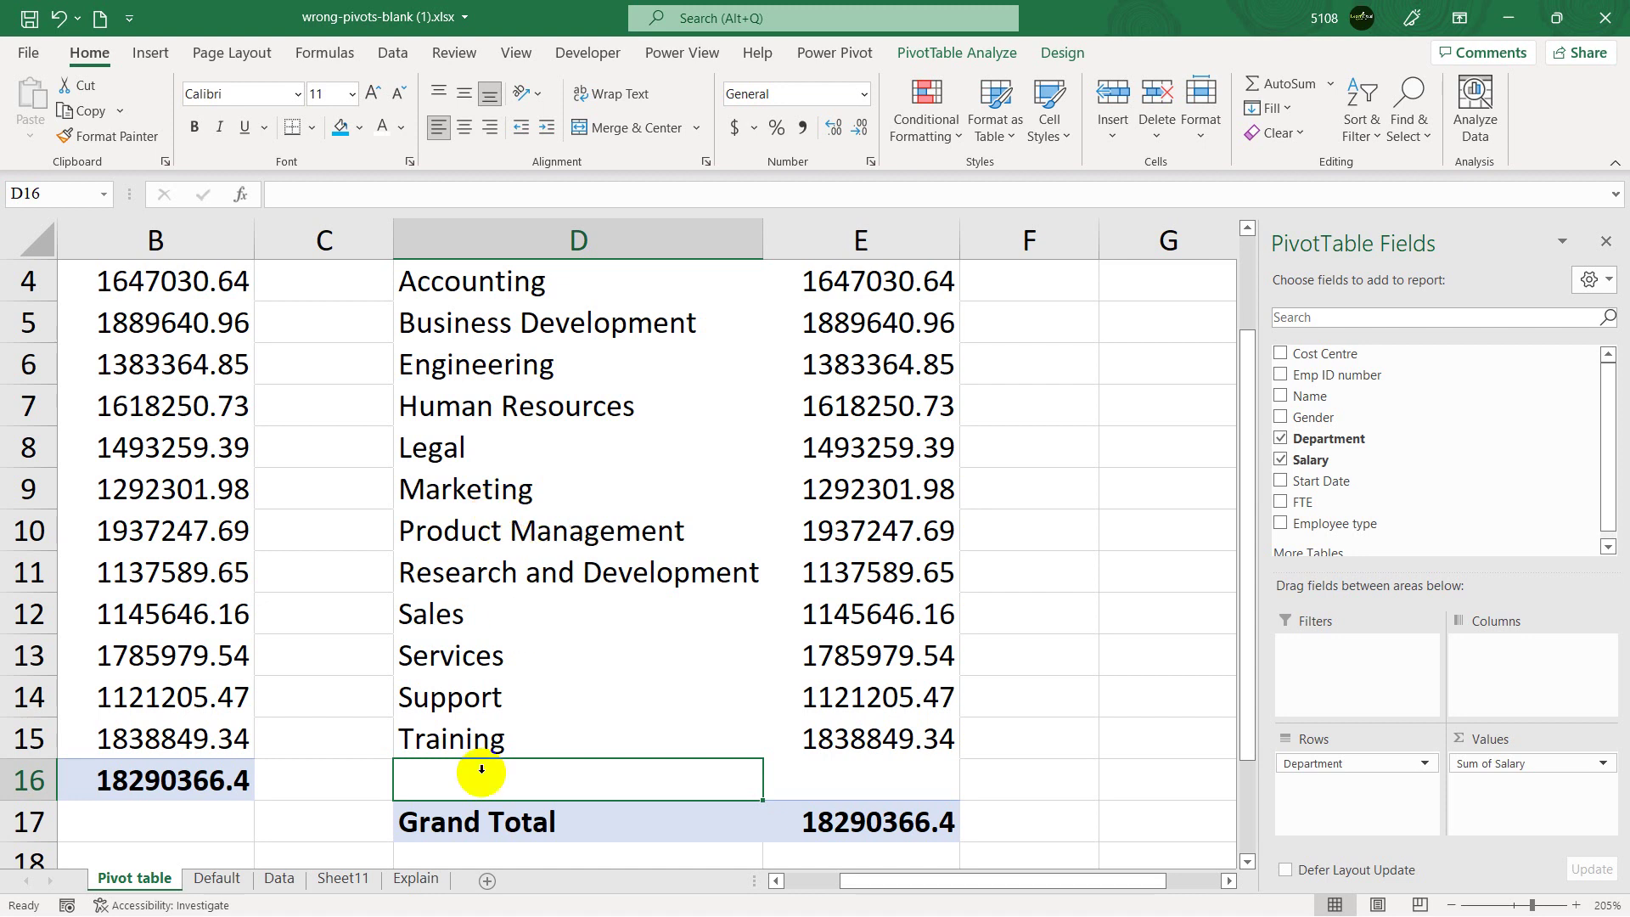
left_click(280, 878)
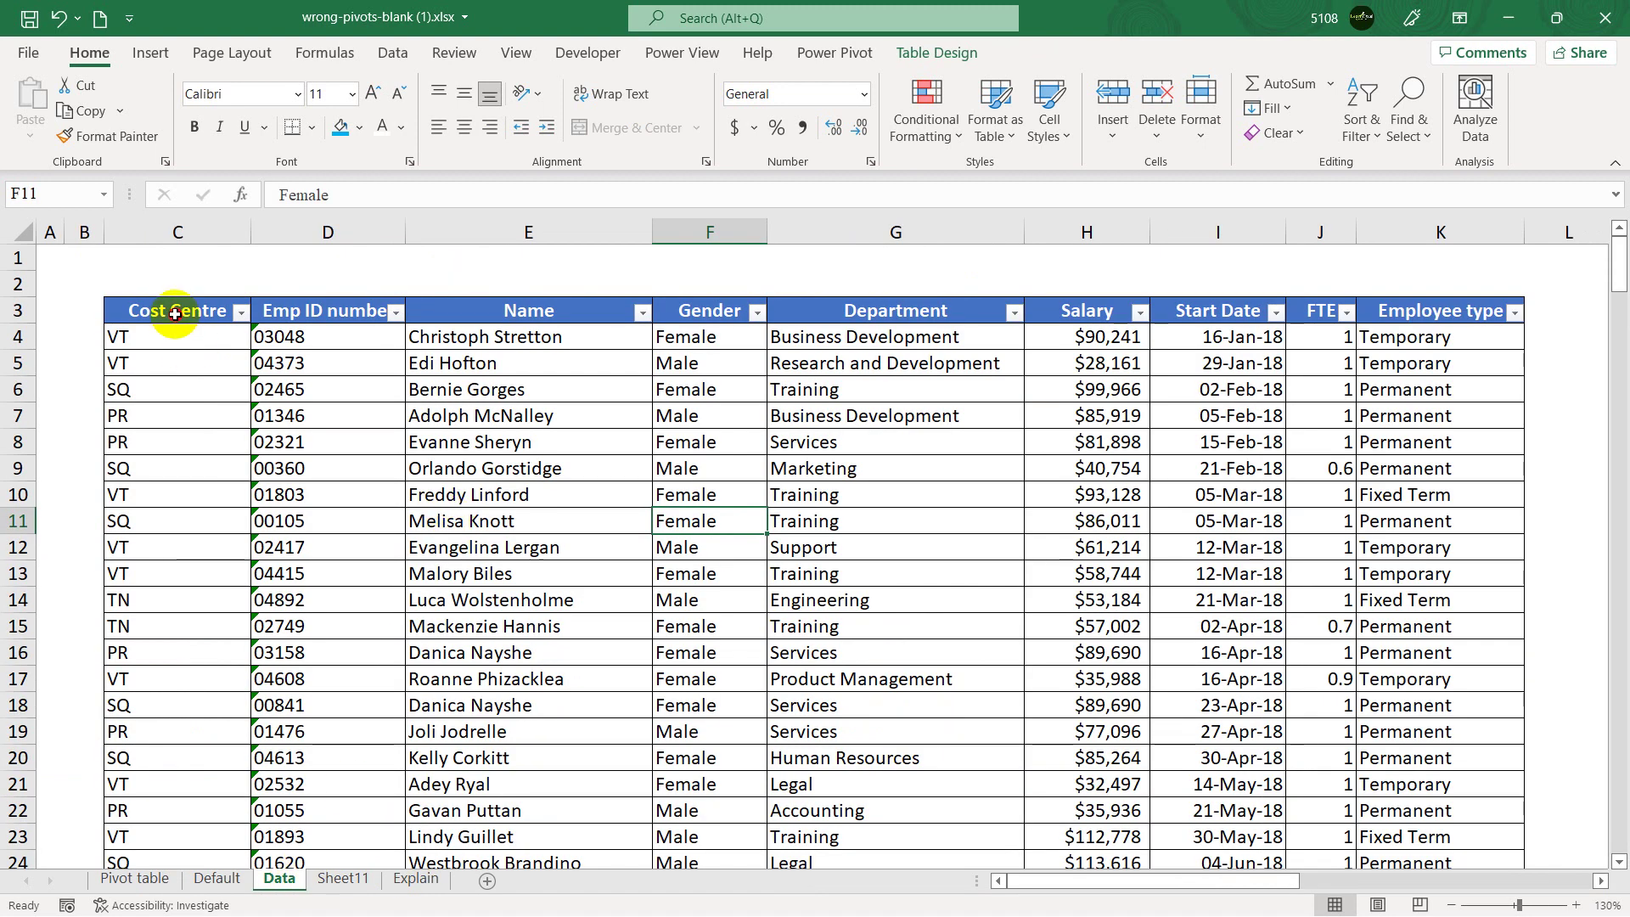
left_click_drag(171, 309, 1095, 814)
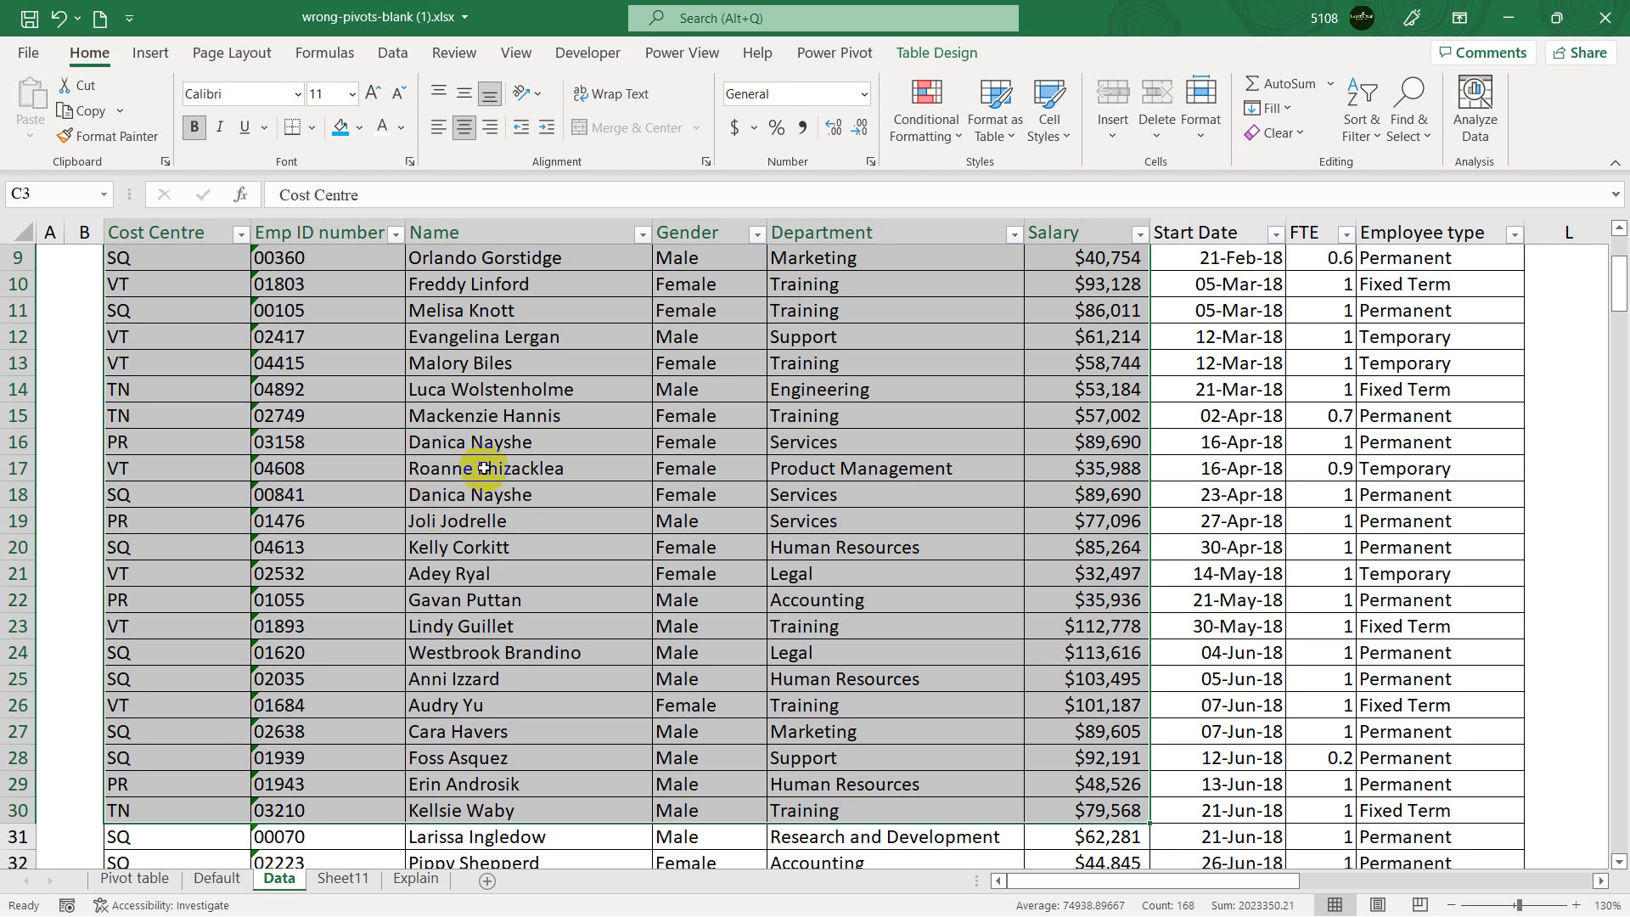
left_click(215, 879)
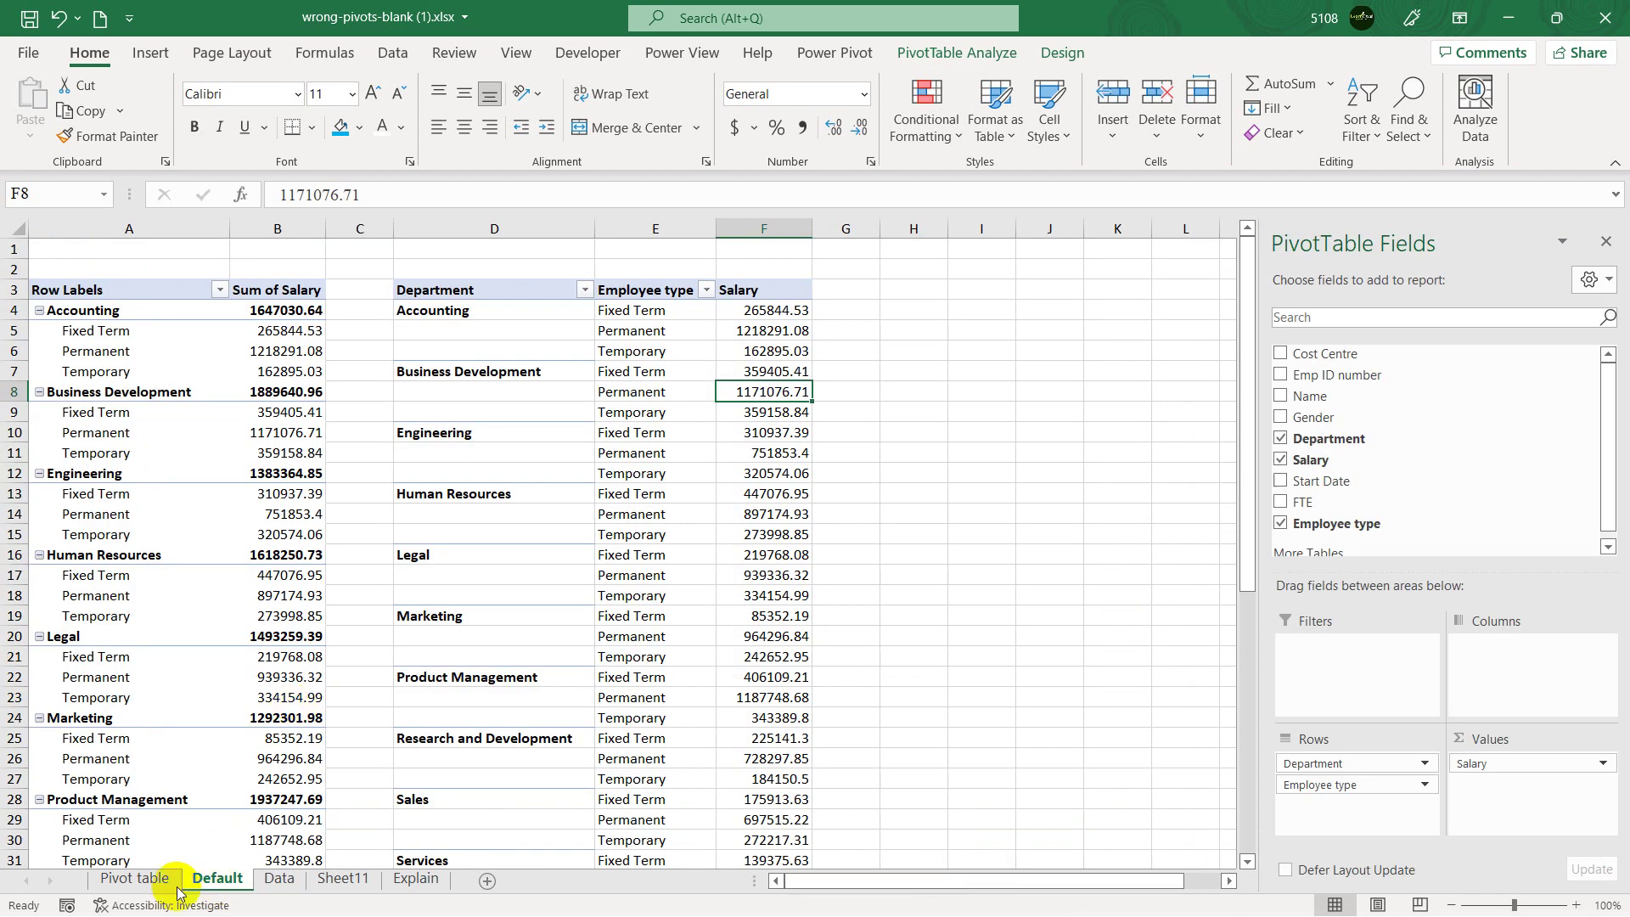
left_click(279, 878)
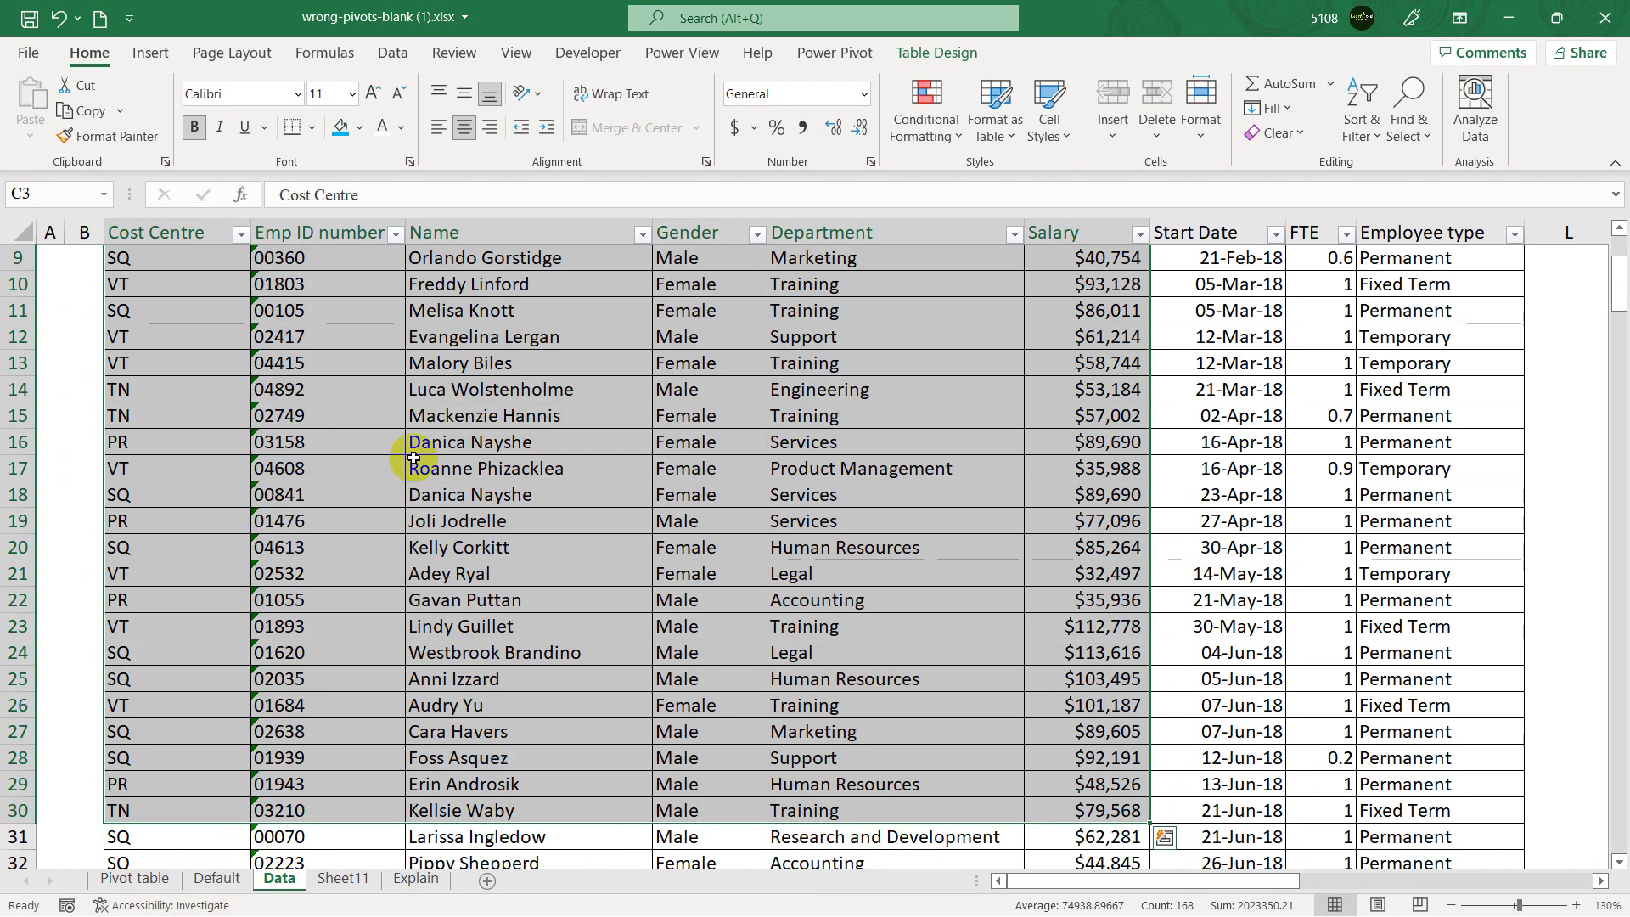
Auto-fit the width of the Emp ID number column in the Data sheet table.
left_click(522, 373)
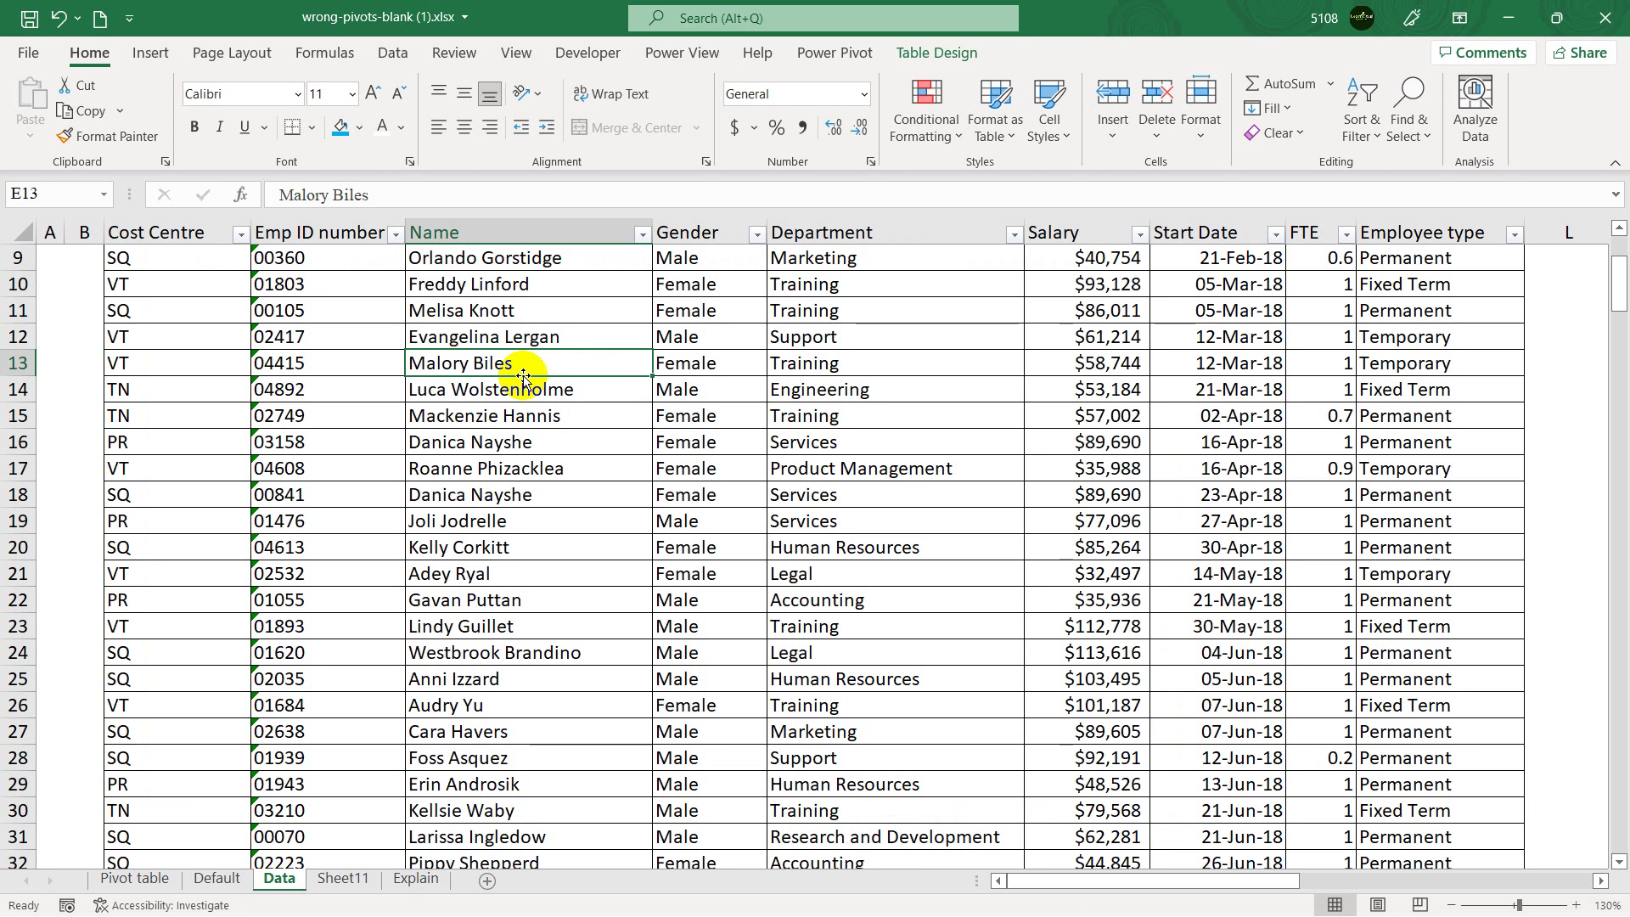
scroll(523, 377, "up", 3)
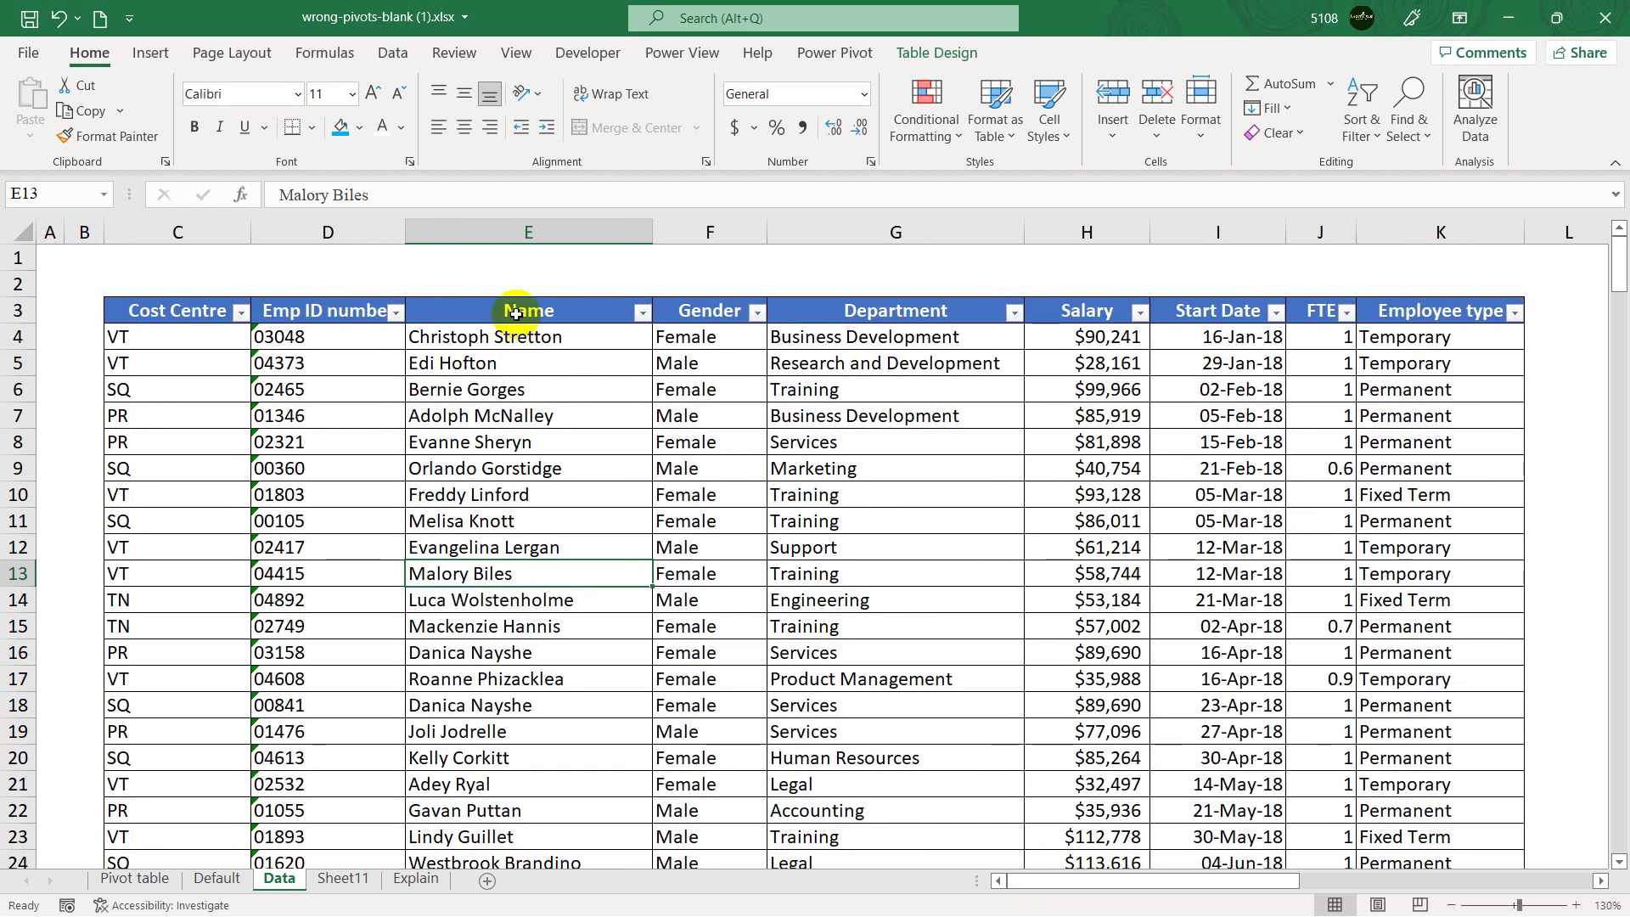
left_click(516, 314)
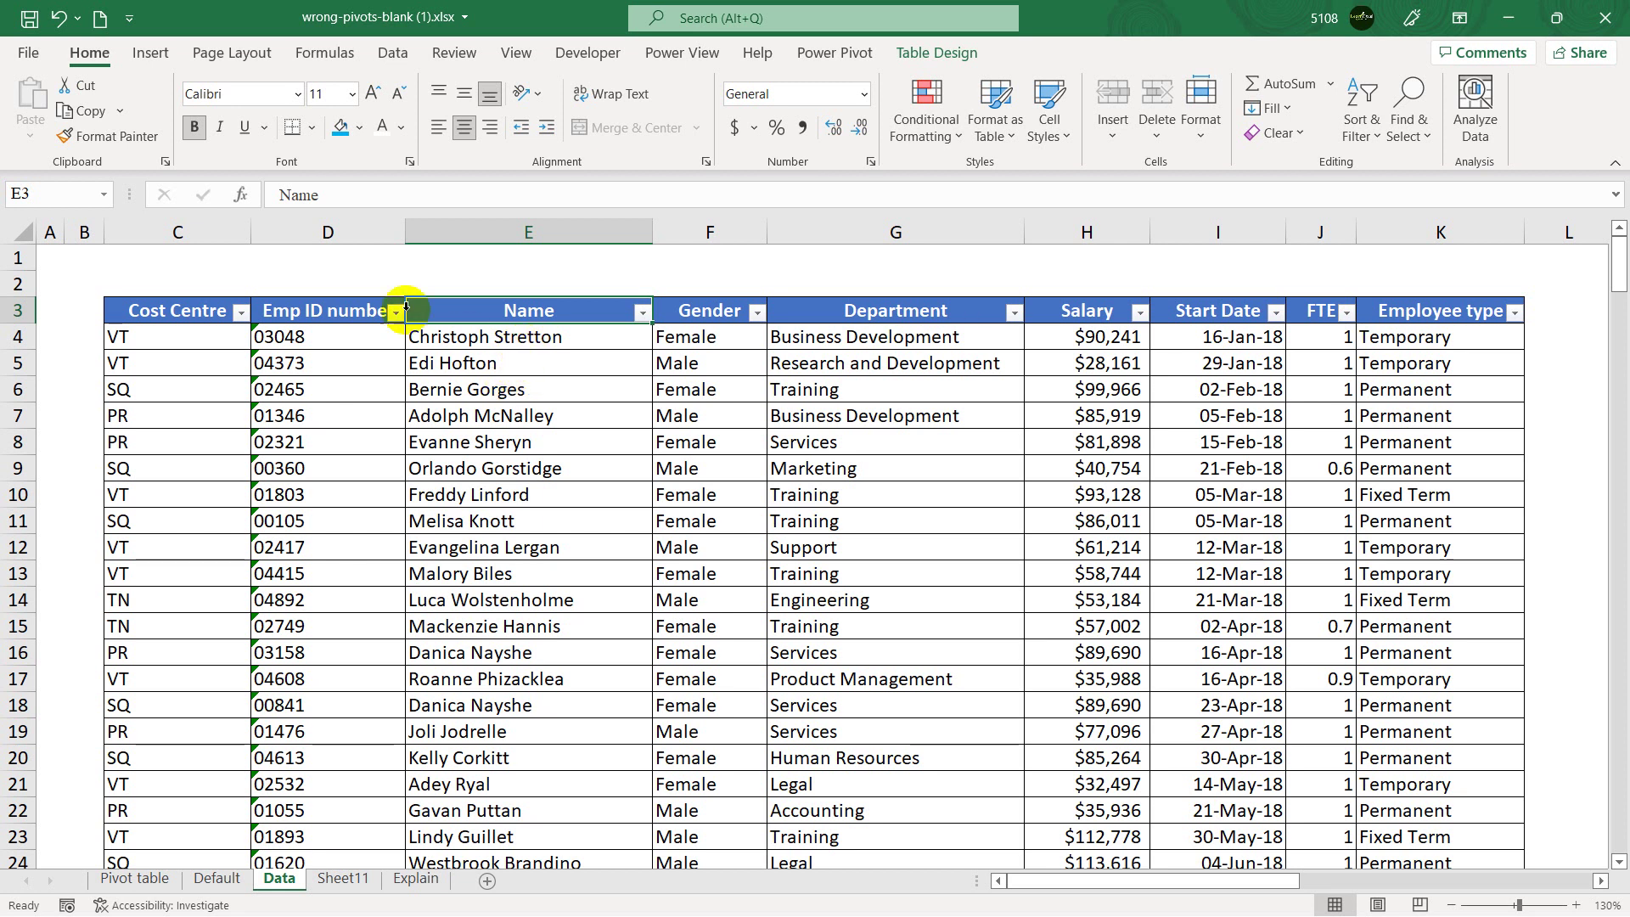
double_click(412, 231)
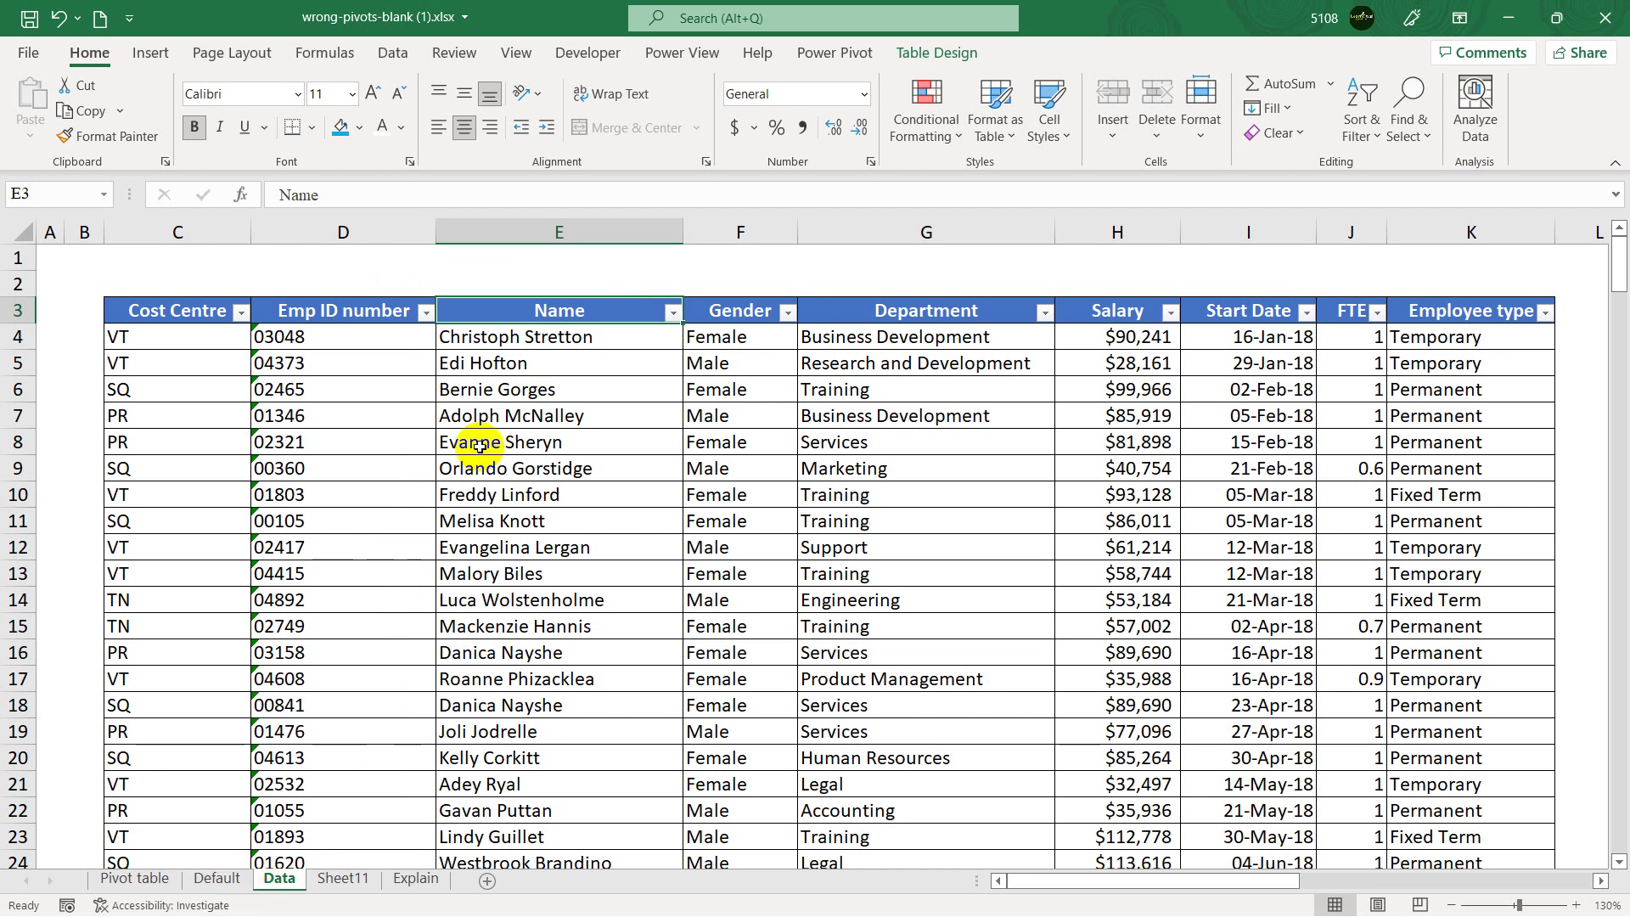
left_click(141, 56)
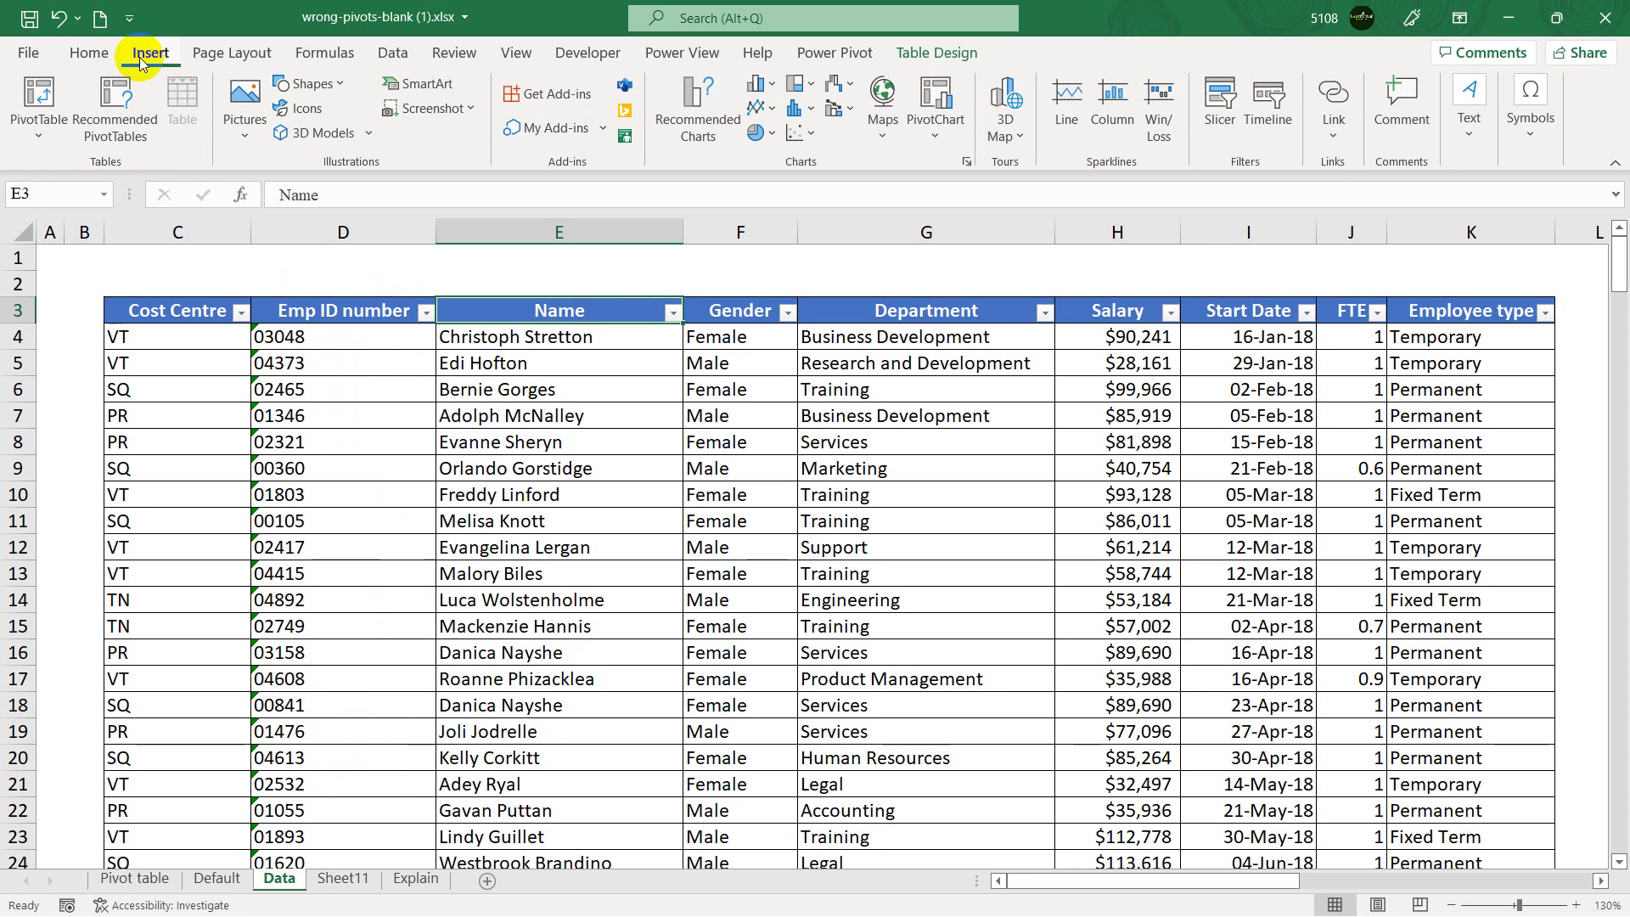
left_click(199, 341)
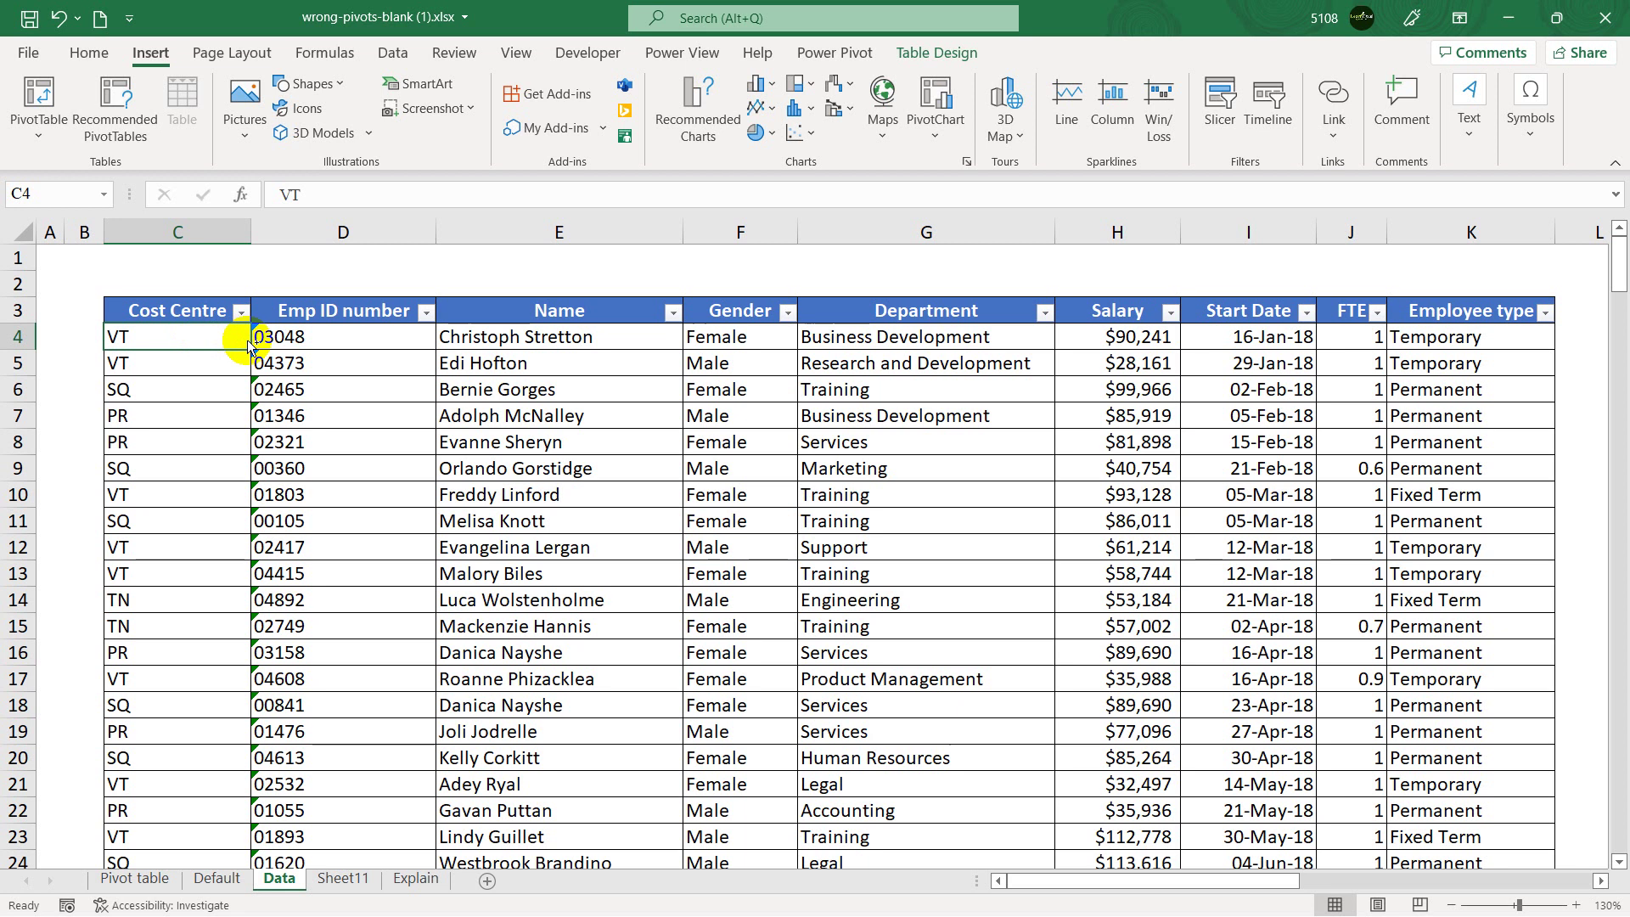
left_click(481, 353)
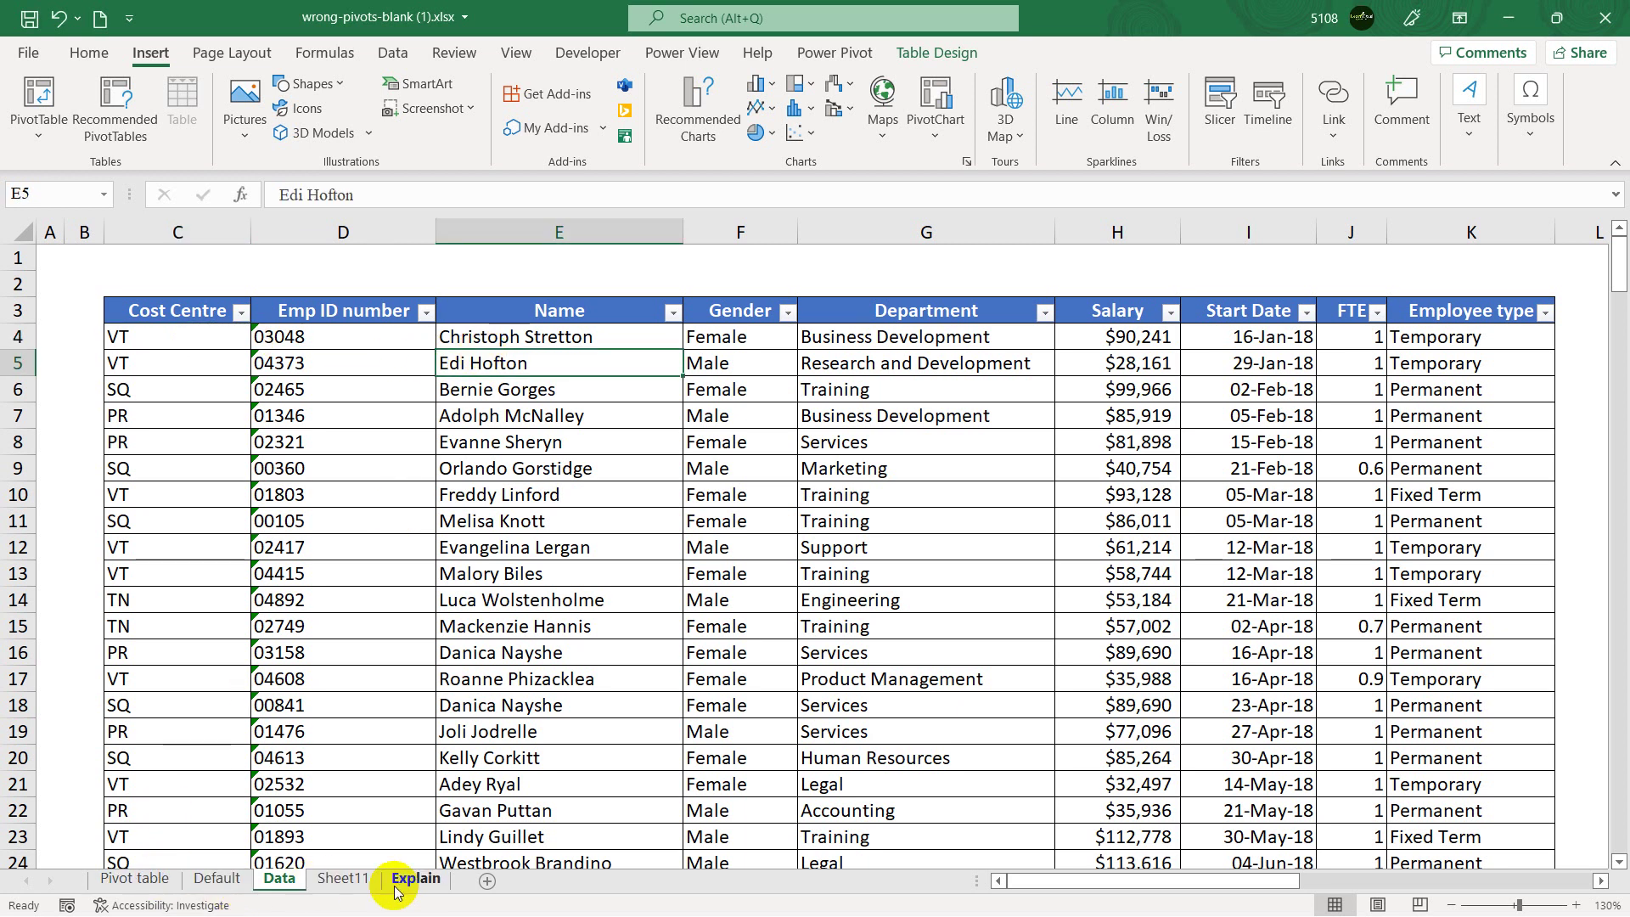
Examine the department row labels on the Pivot table sheet and the two-level row layout of the first pivot table on Default.
left_click(136, 879)
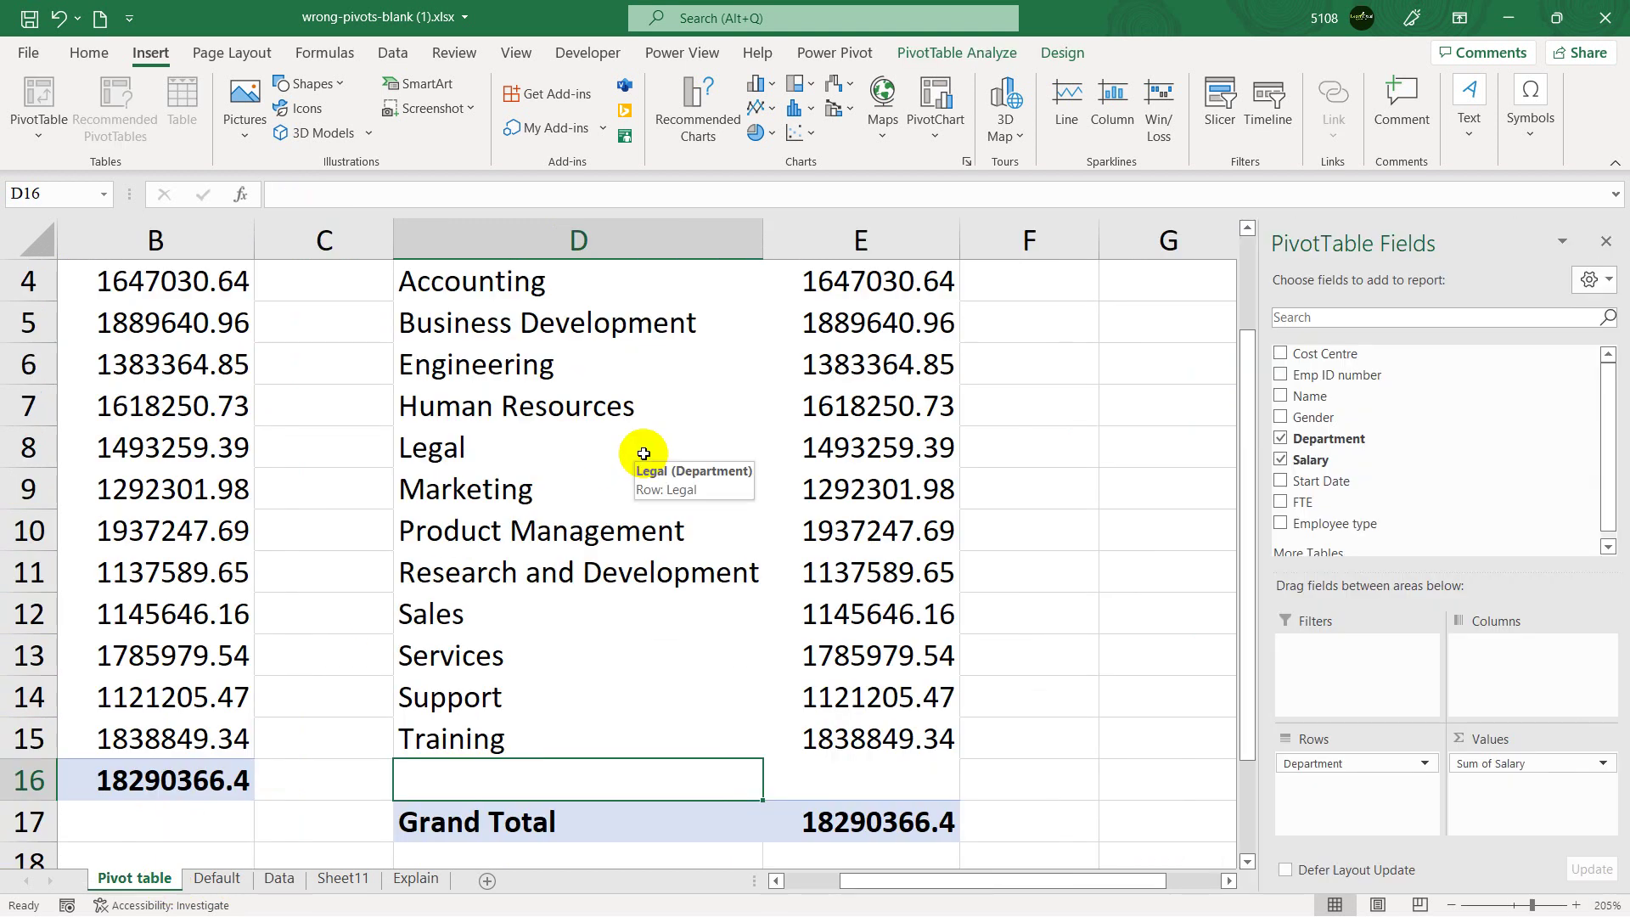
scroll(643, 453, "up", 1)
left_click(577, 415)
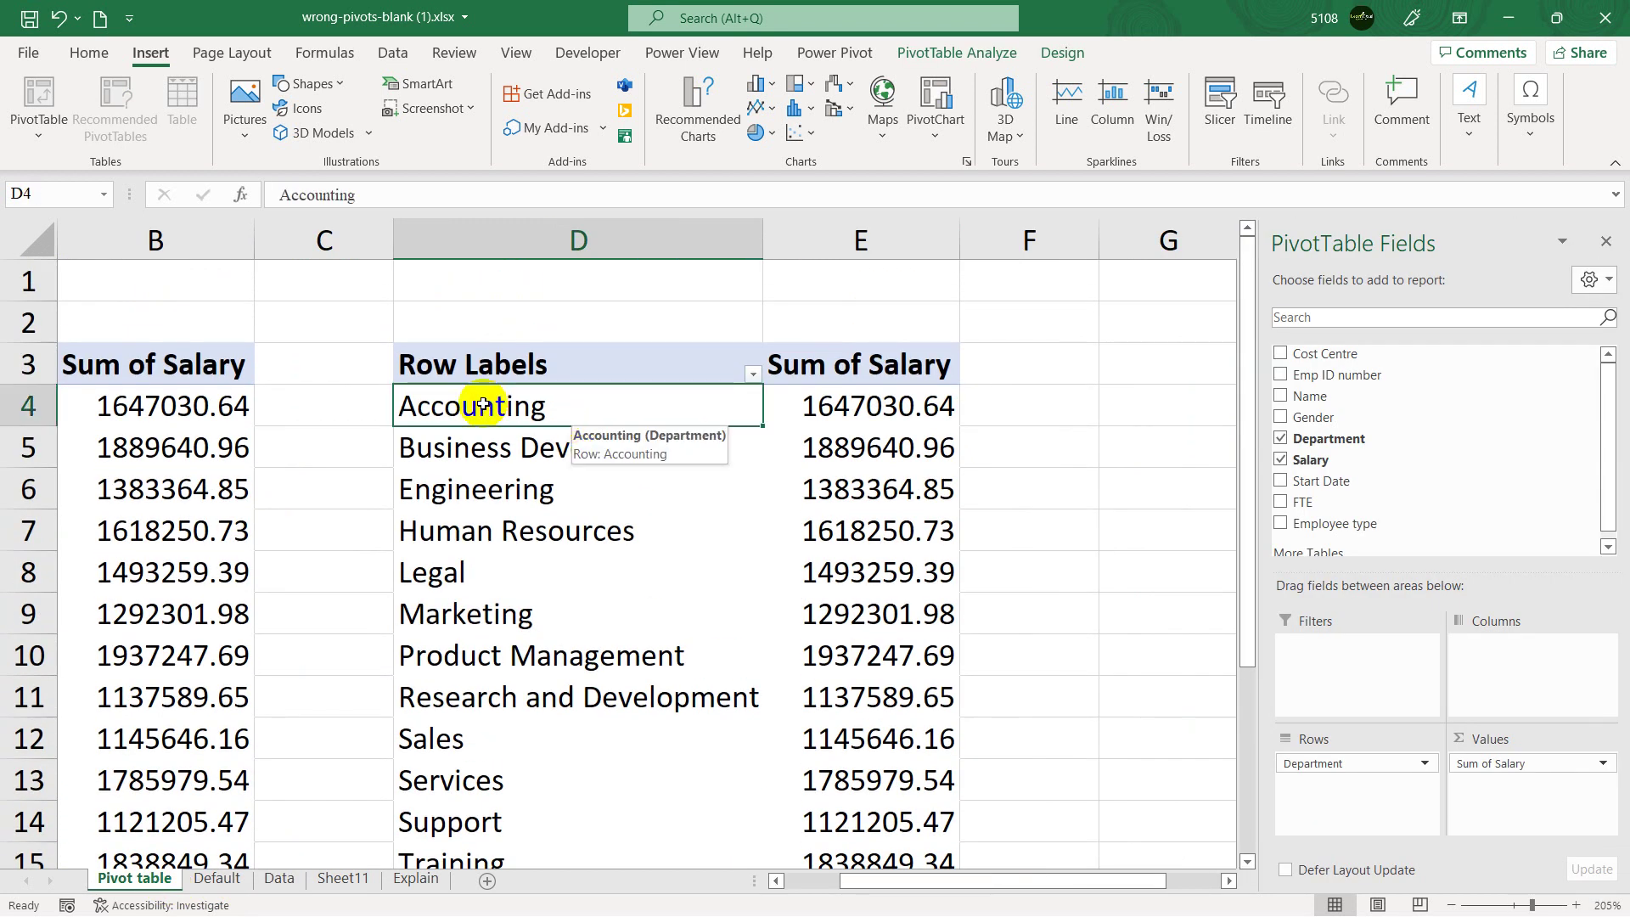
left_click(505, 454)
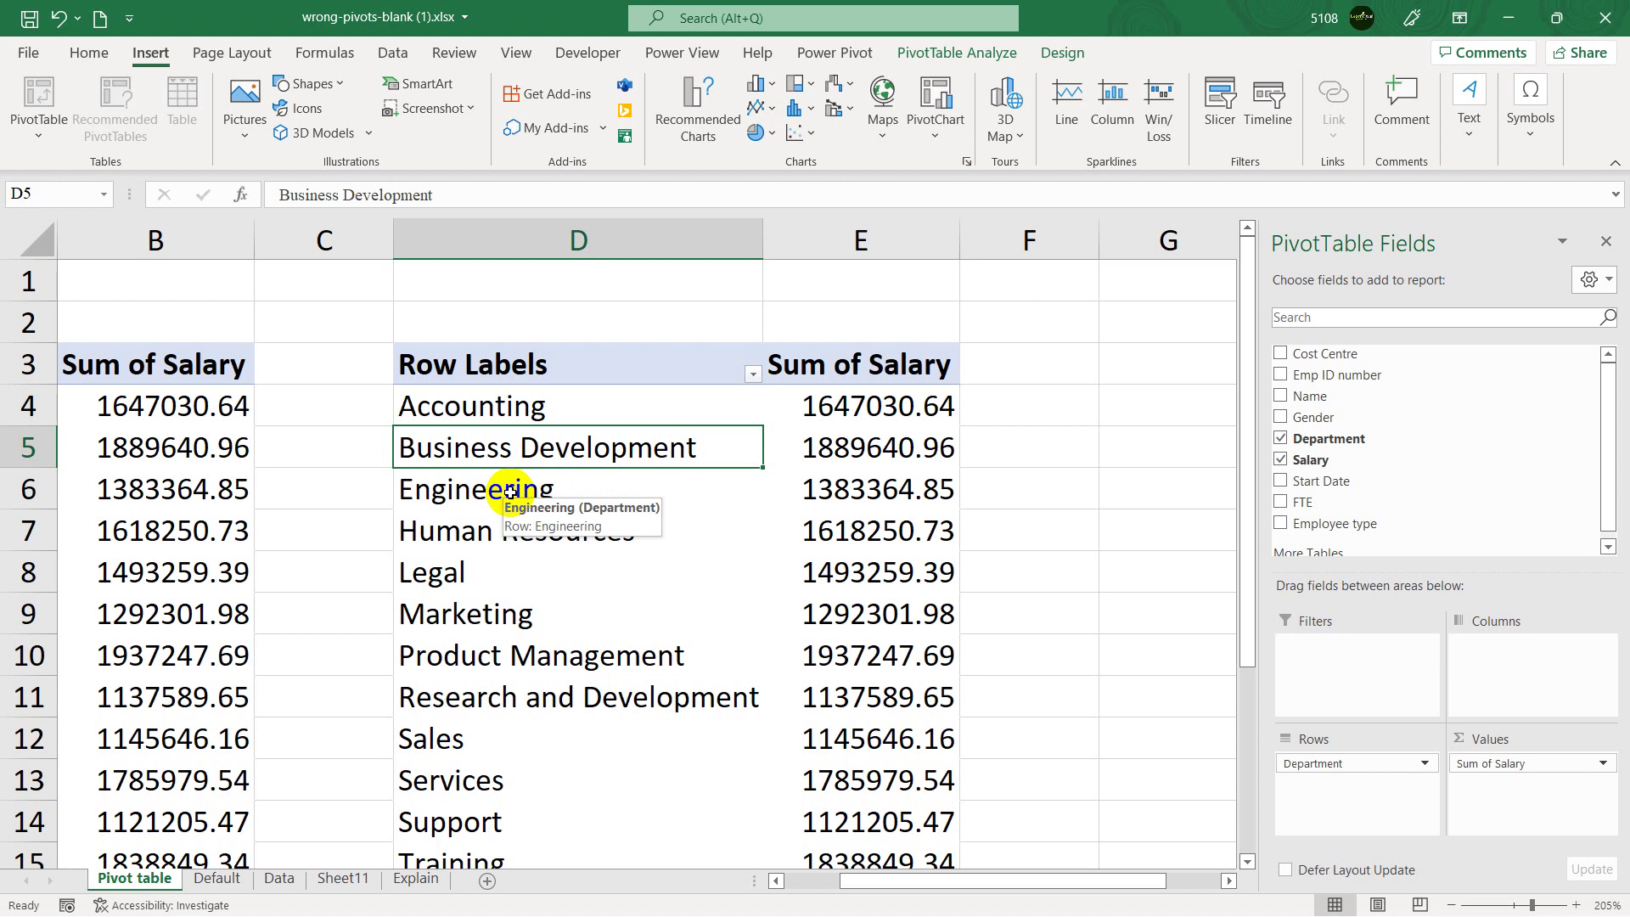
left_click(214, 878)
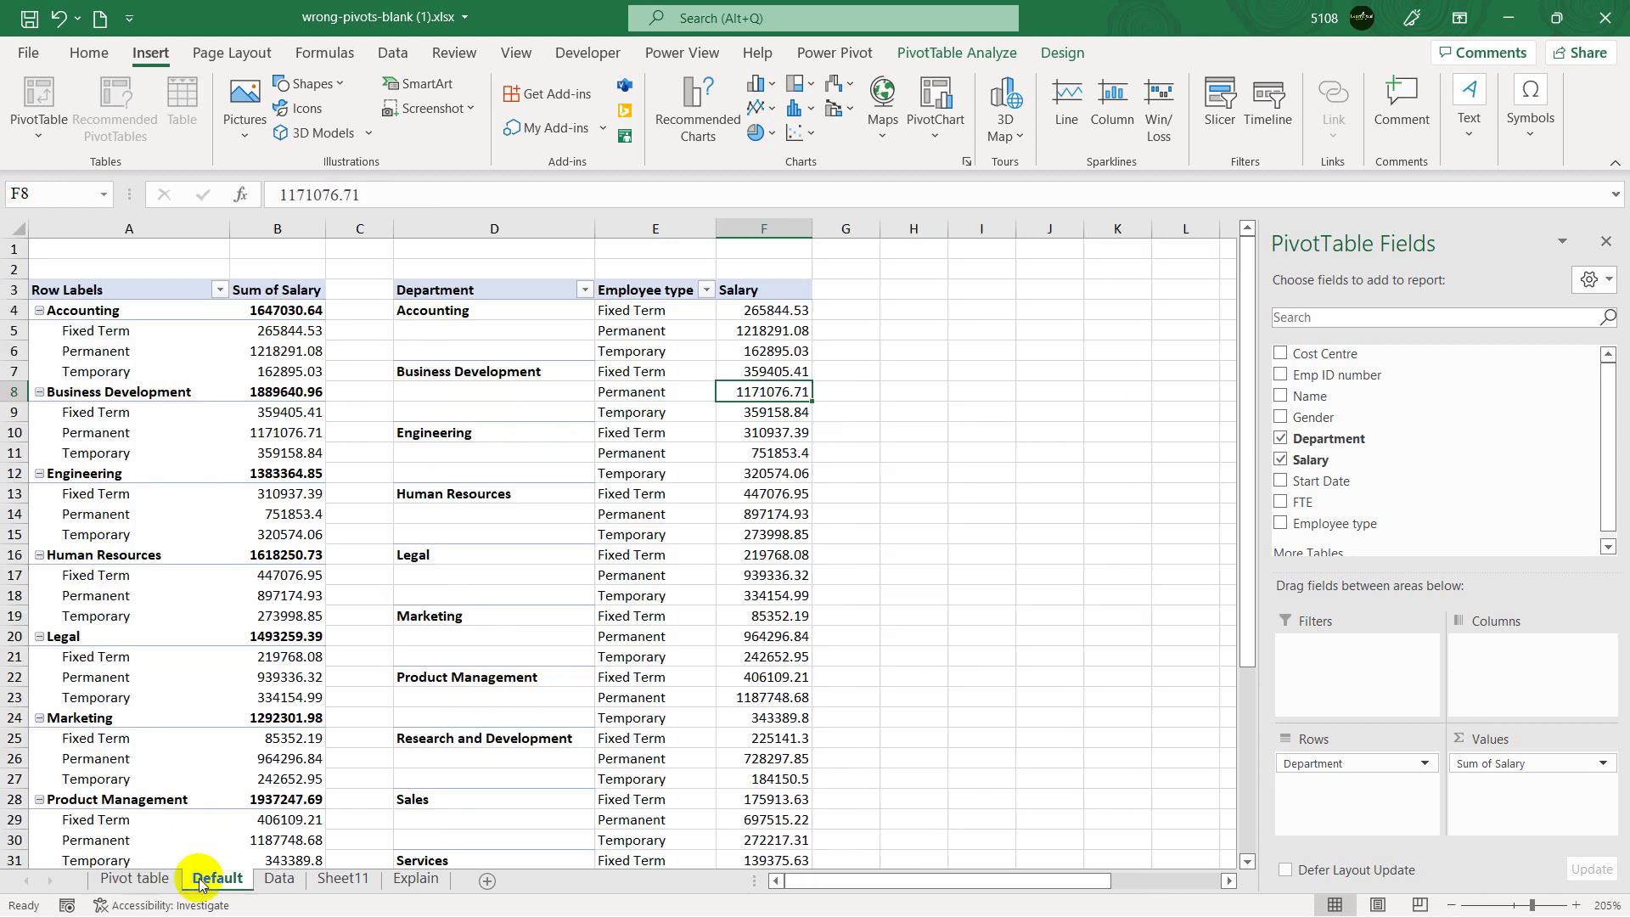
left_click(139, 313)
mouse_move(263, 309)
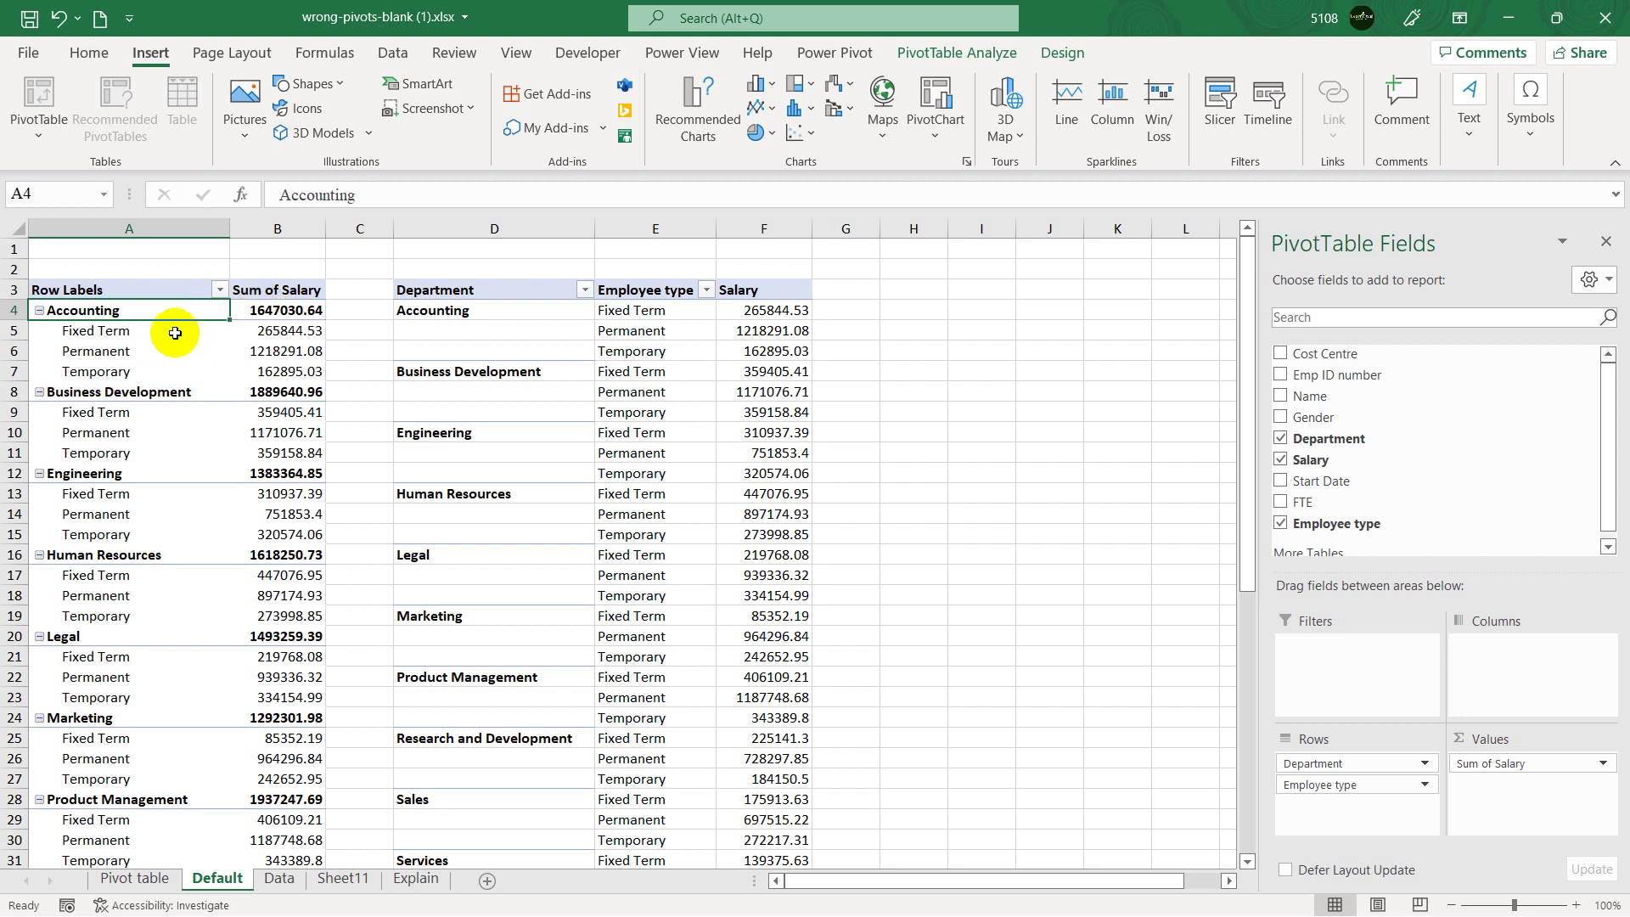
Examine the Accounting label and its salary subtotal in the first pivot table, and review the available subtotal display options.
left_click(80, 331)
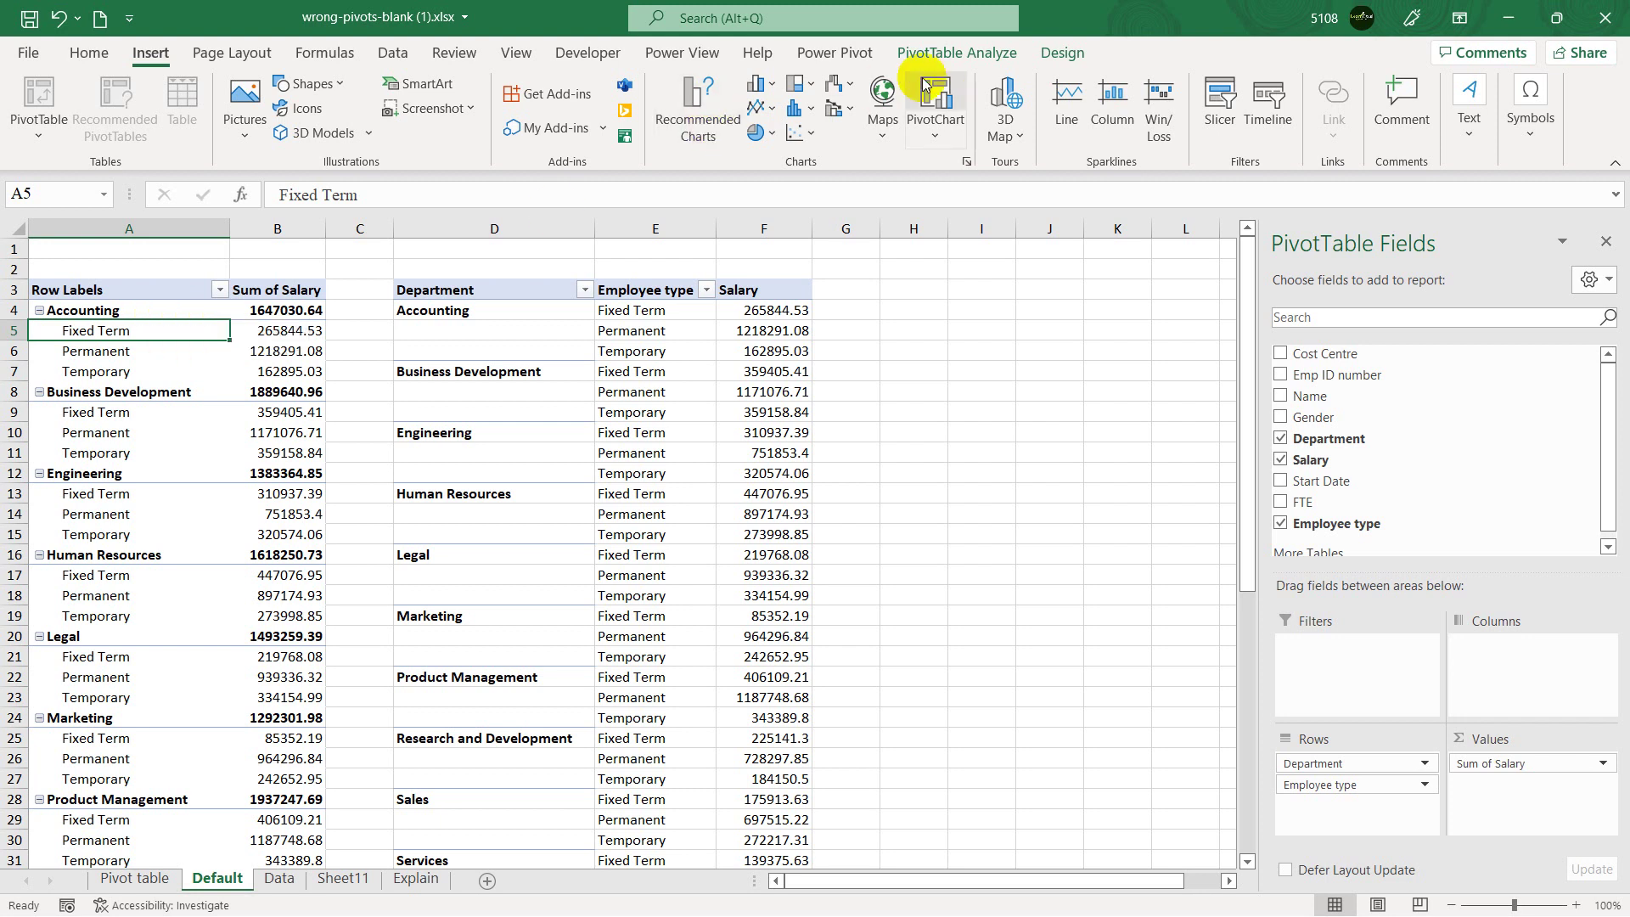
left_click(1065, 53)
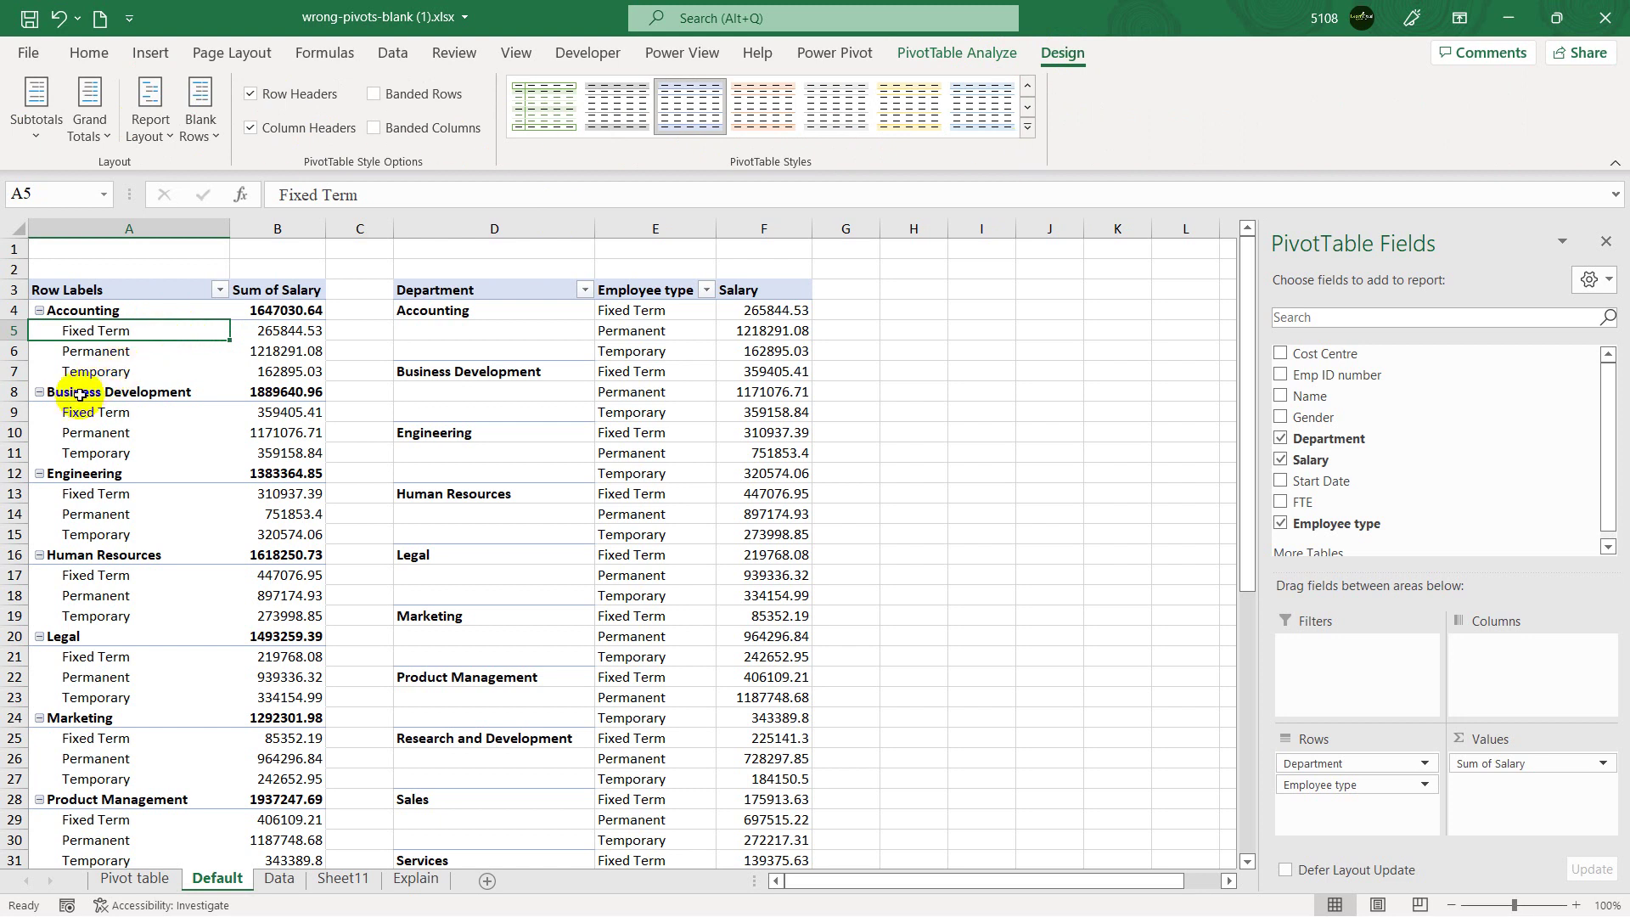
left_click(108, 308)
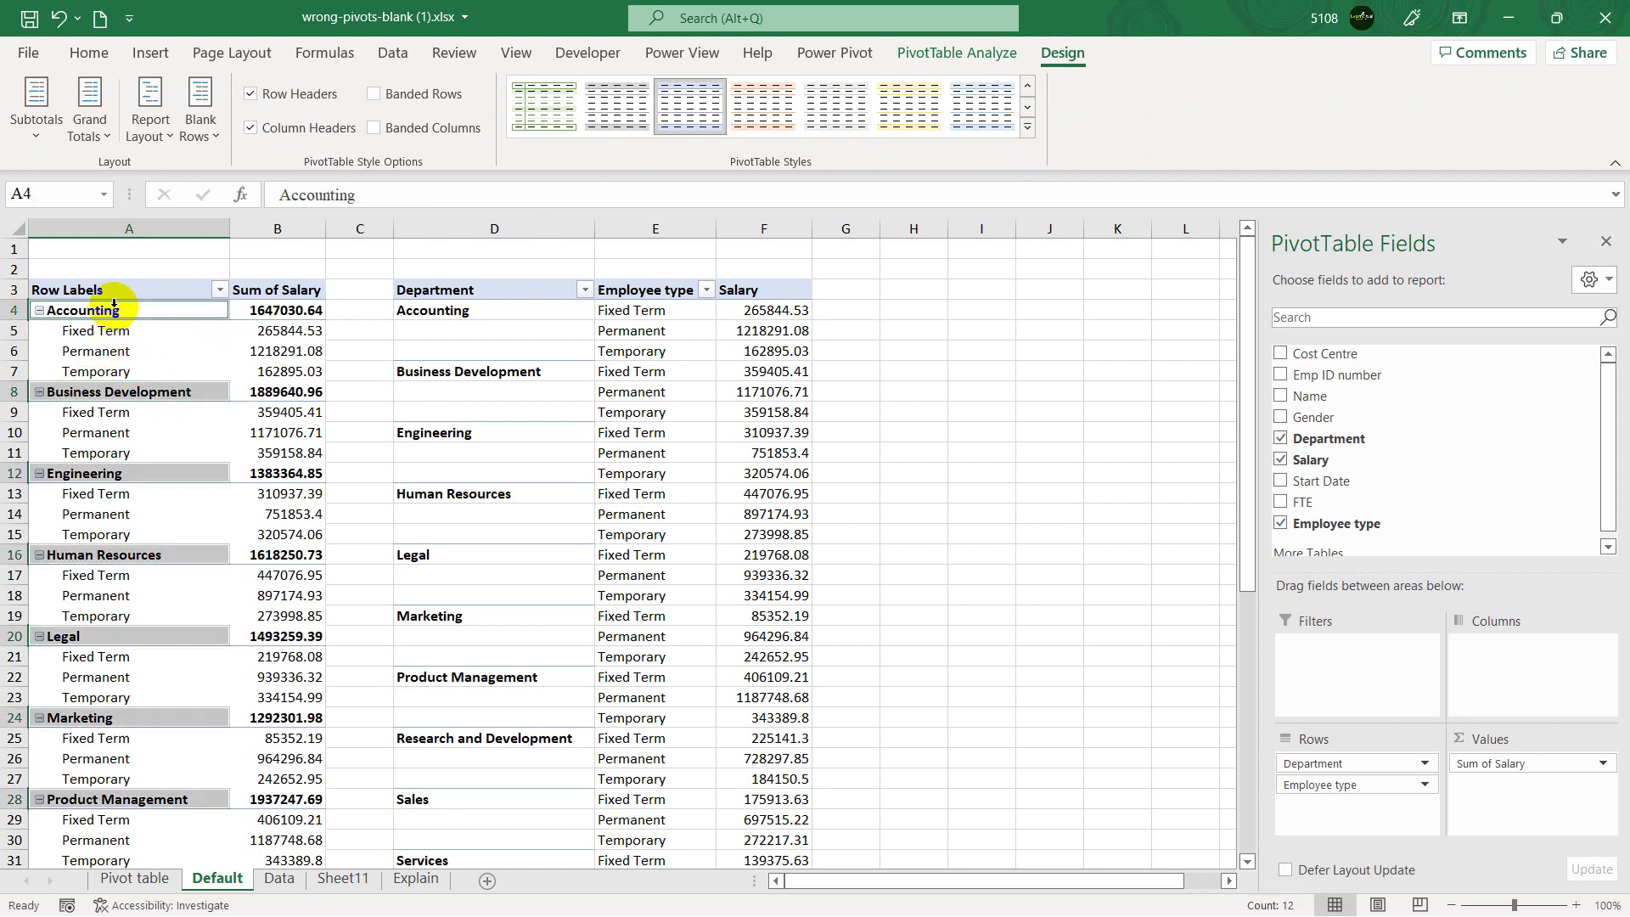
left_click(282, 311)
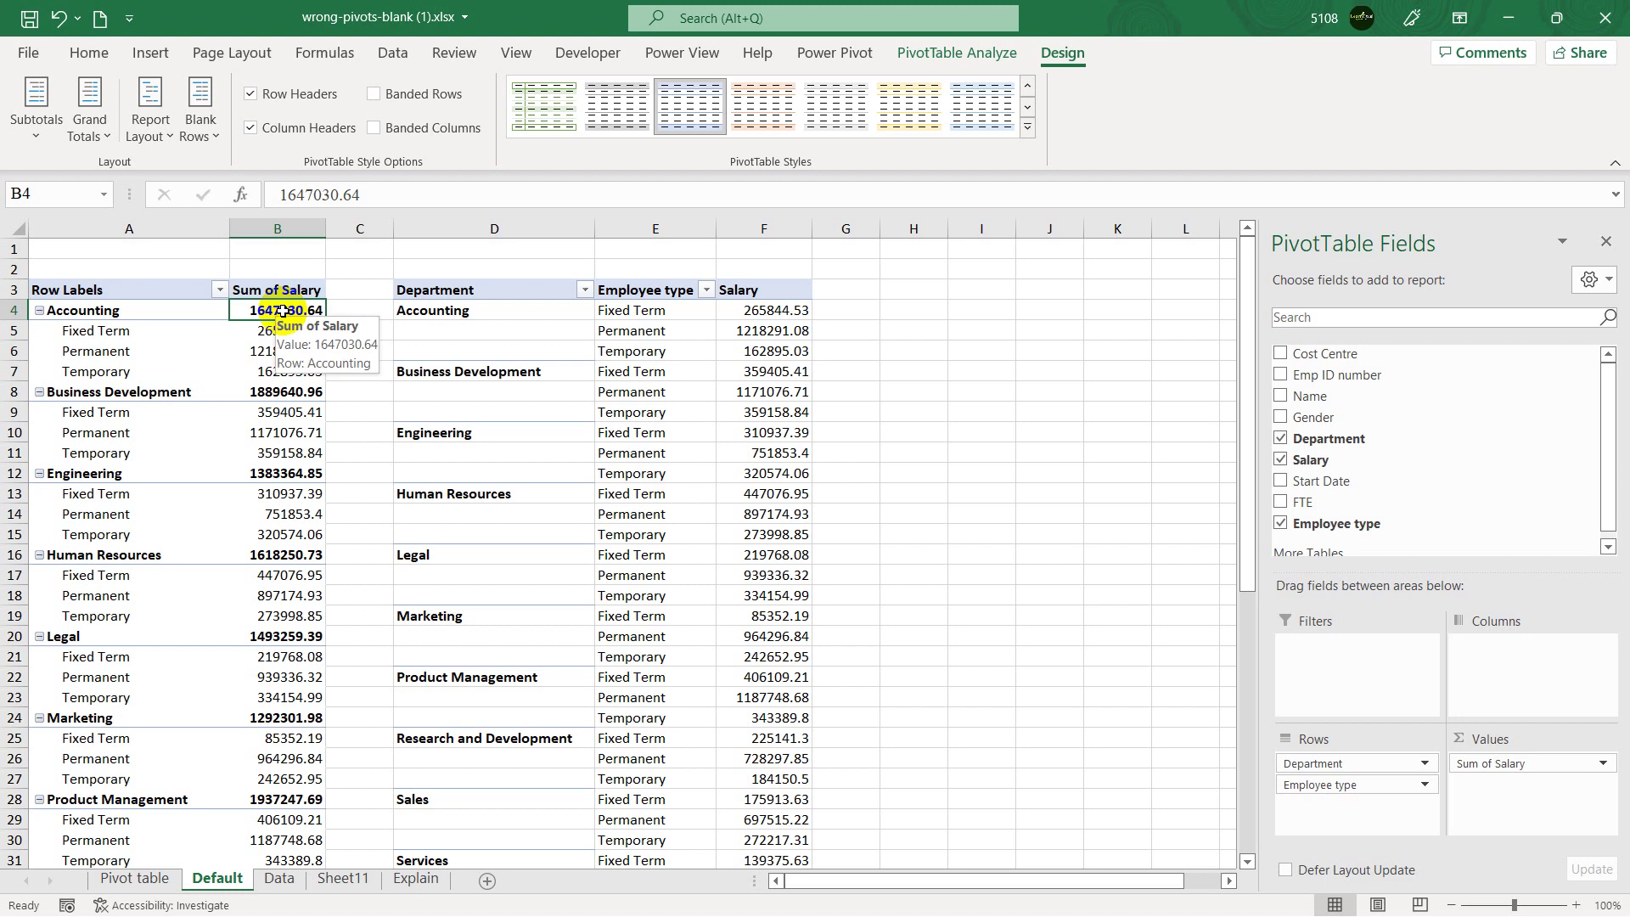
left_click(124, 309)
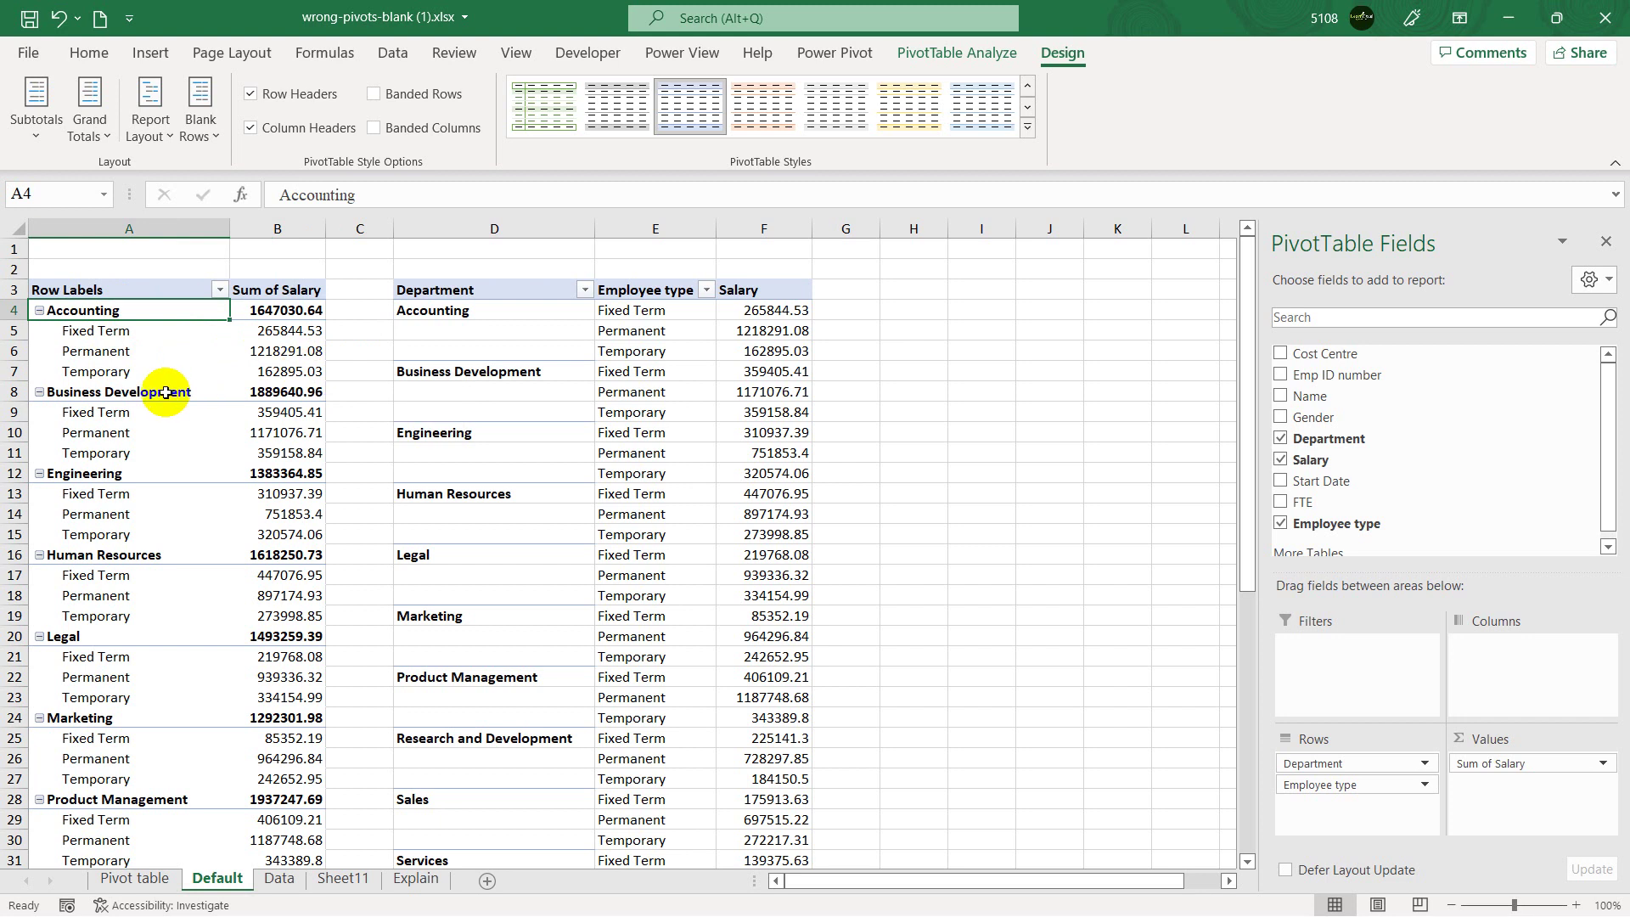
left_click(34, 131)
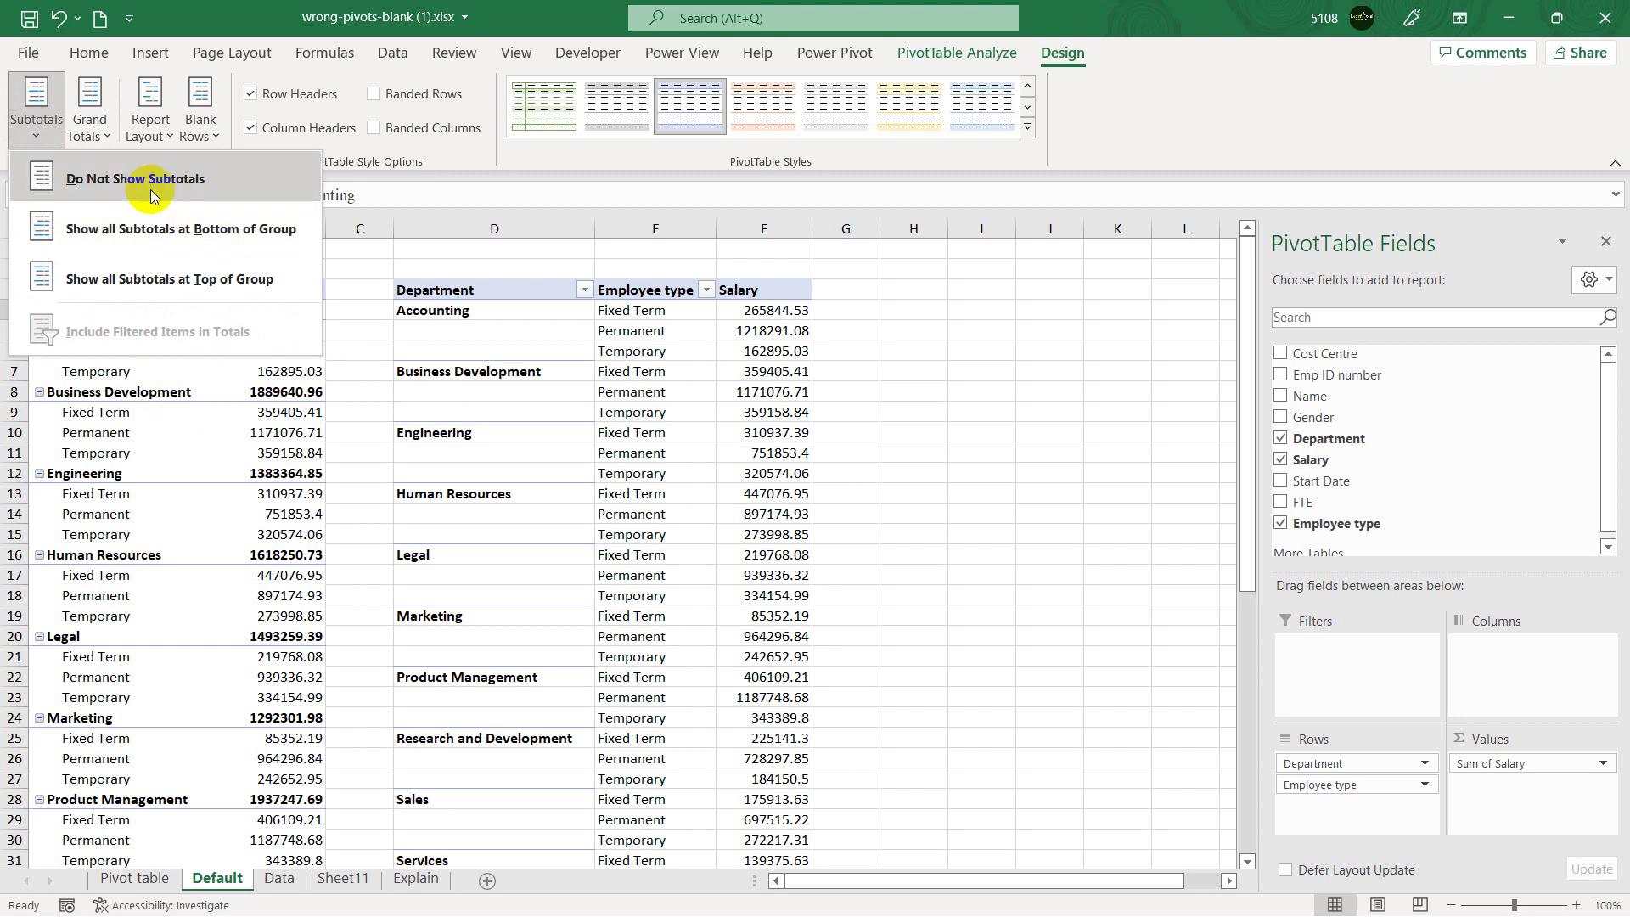
left_click(26, 131)
Examine the Grand Total row of the second pivot table and review the grand total options for rows and columns.
scroll(170, 441, "down", 10)
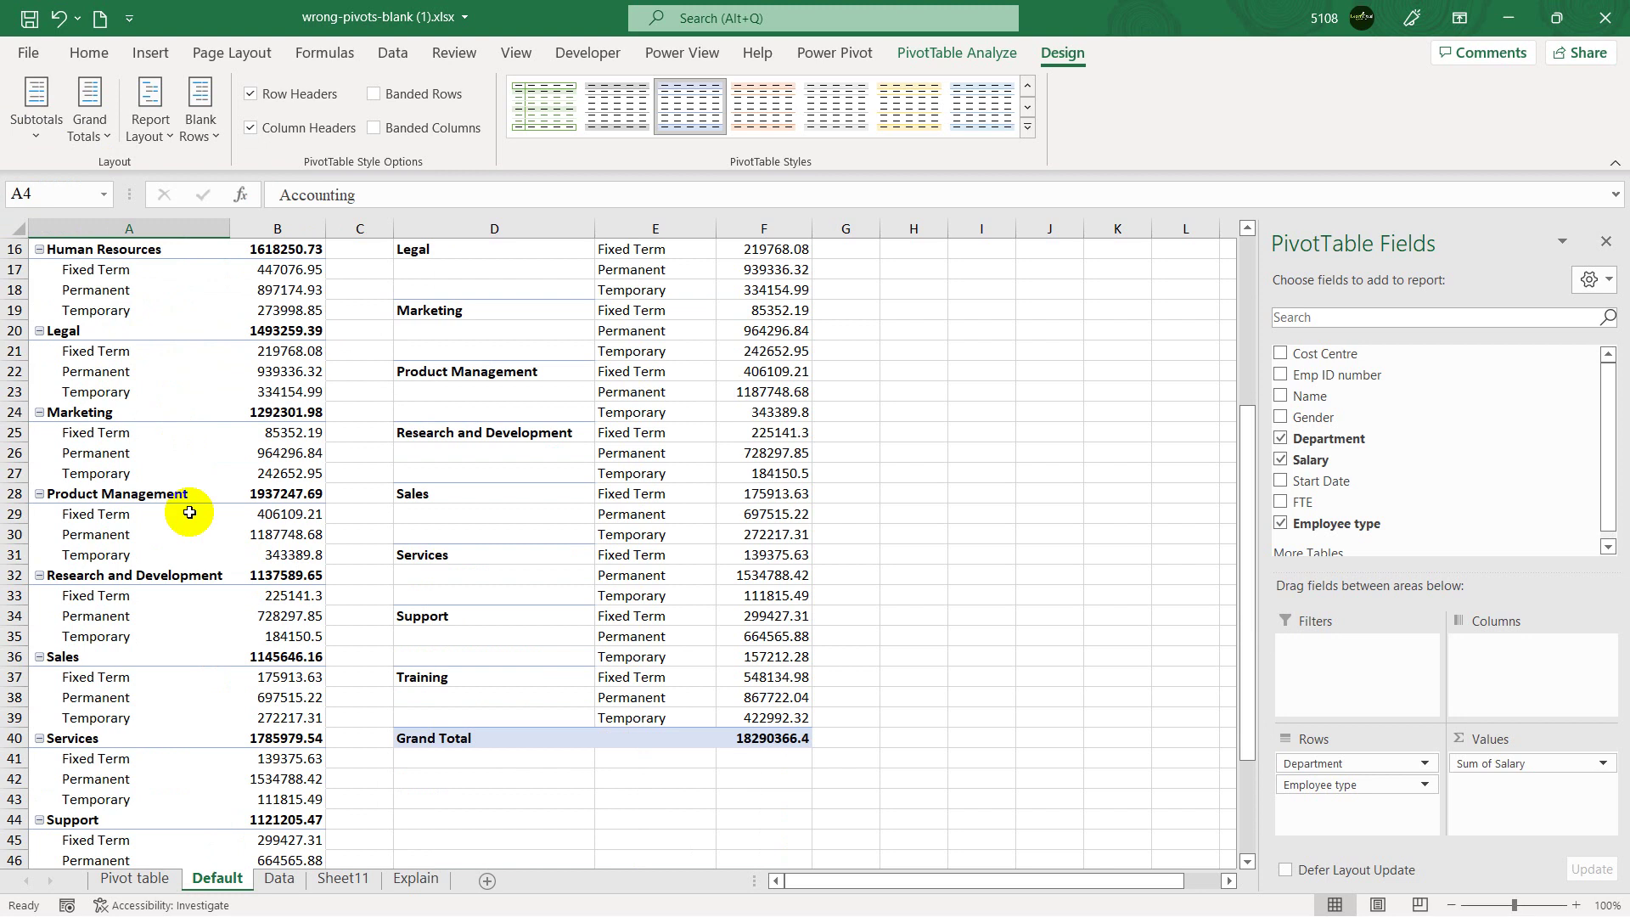
left_click(463, 433)
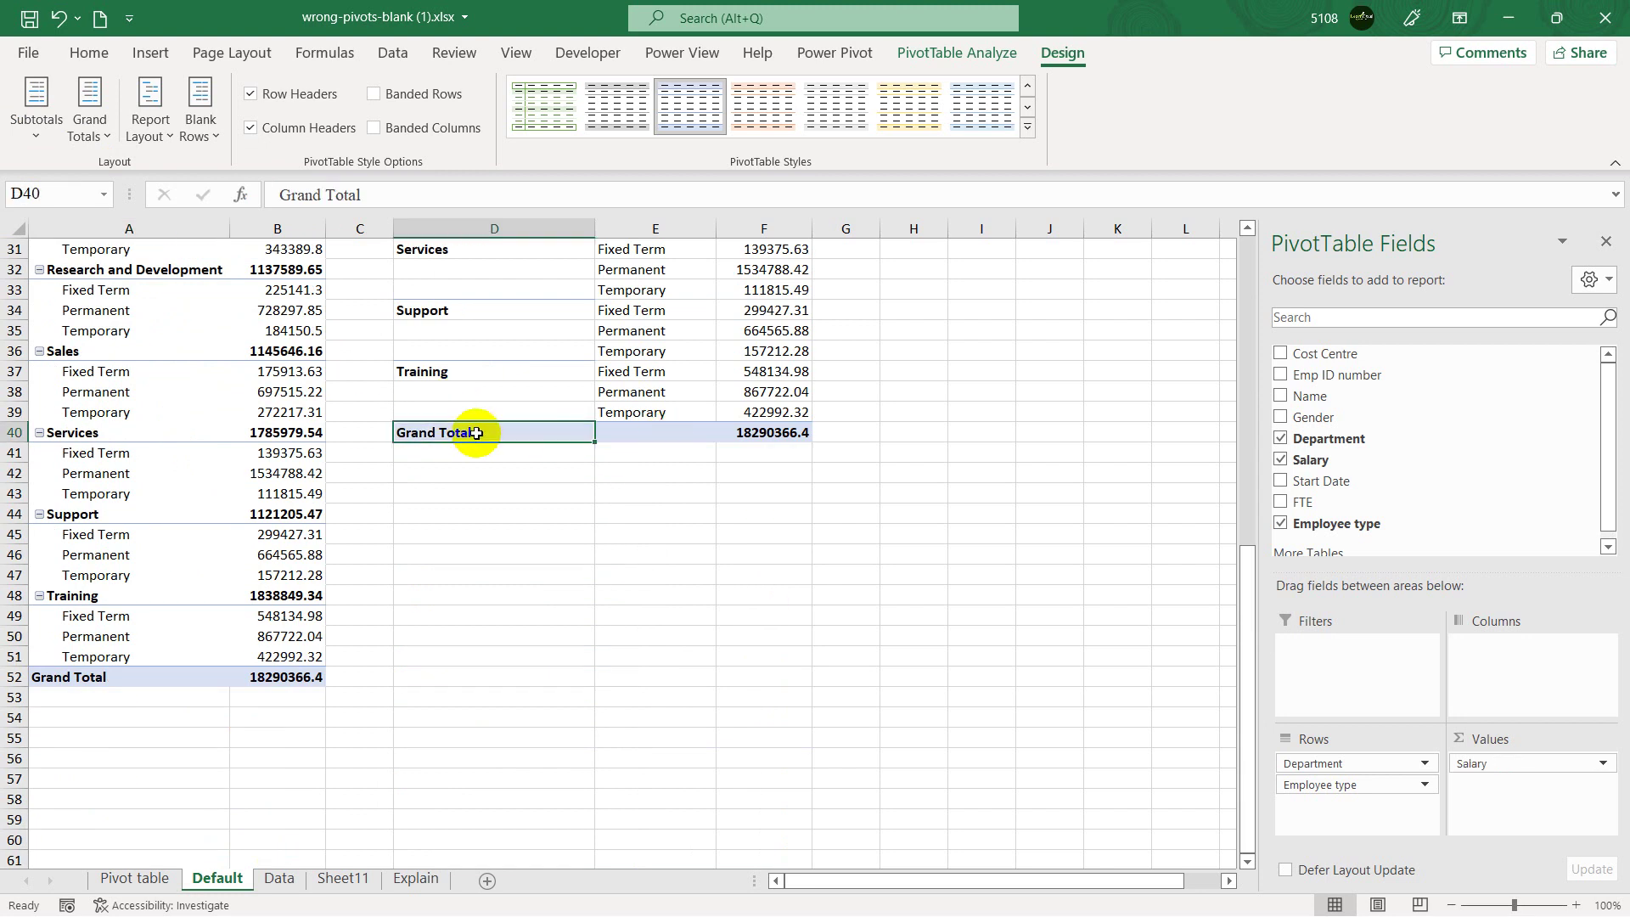
left_click(93, 129)
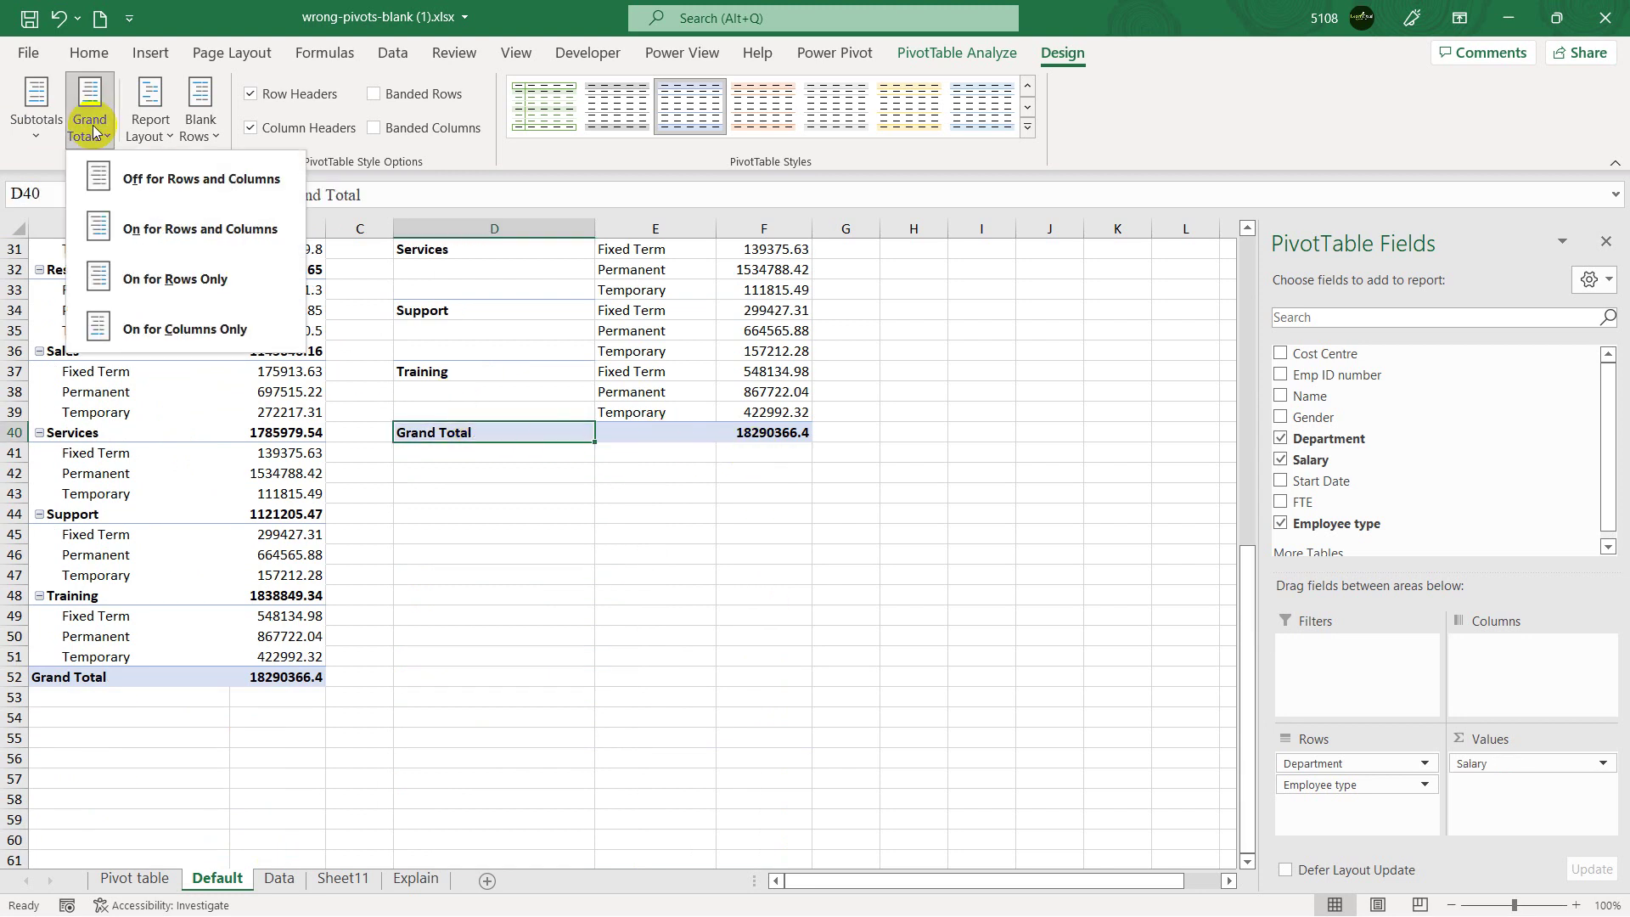
scroll(208, 323, "up", 9)
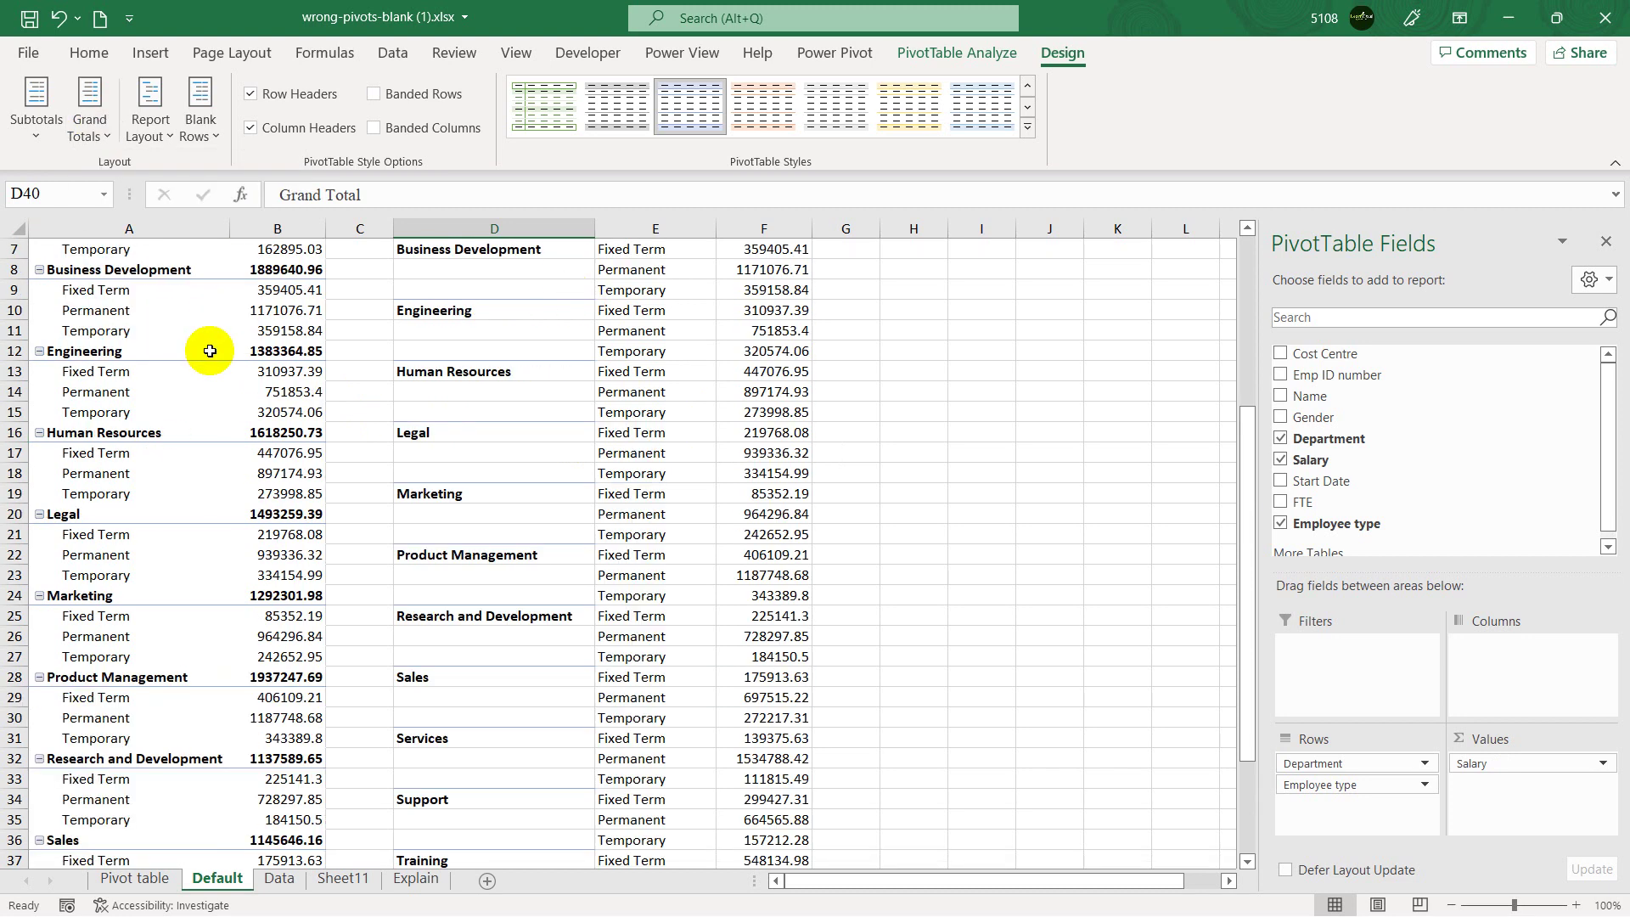
scroll(210, 351, "up", 2)
Review the report layout choices for the first pivot table and insert a blank line after each item.
left_click(110, 330)
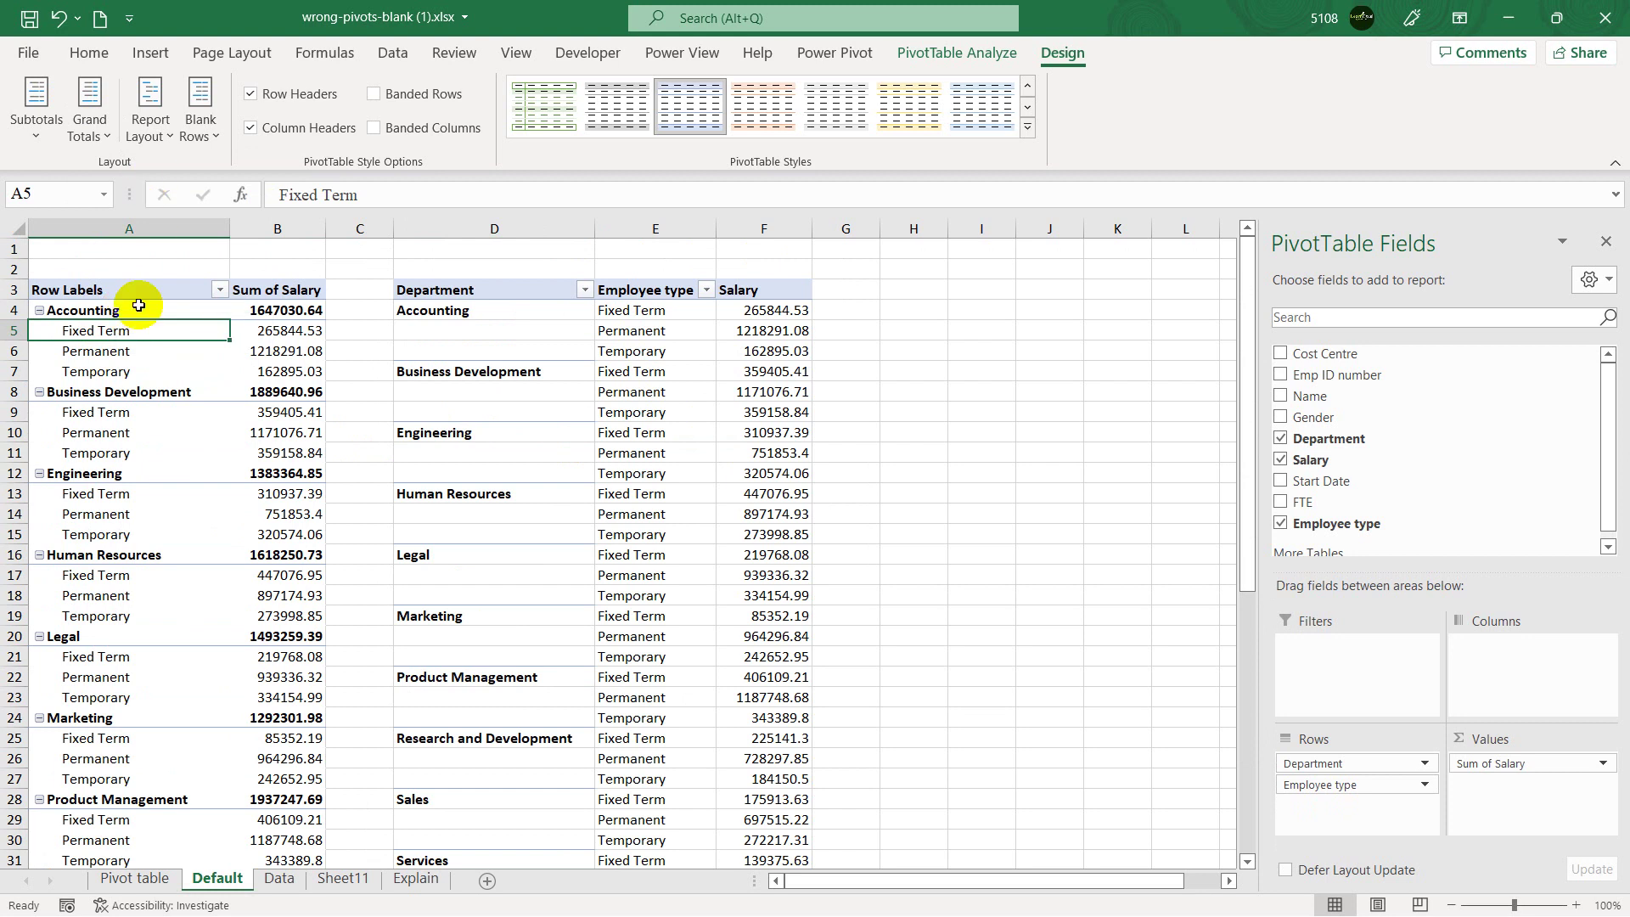
left_click(150, 140)
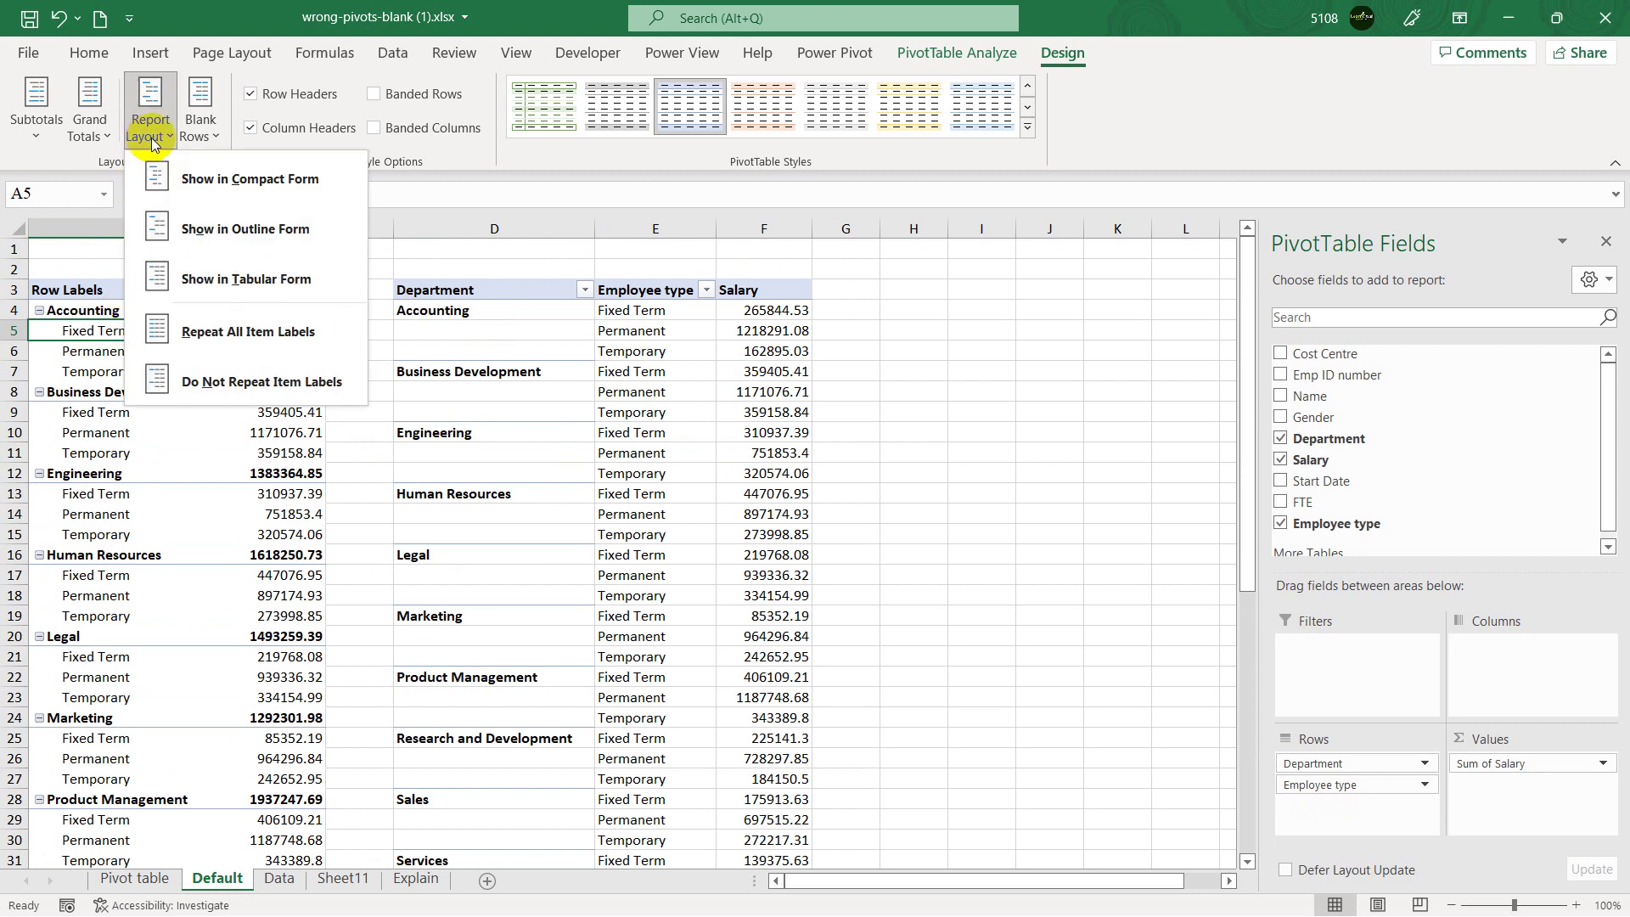
left_click(208, 131)
left_click(211, 135)
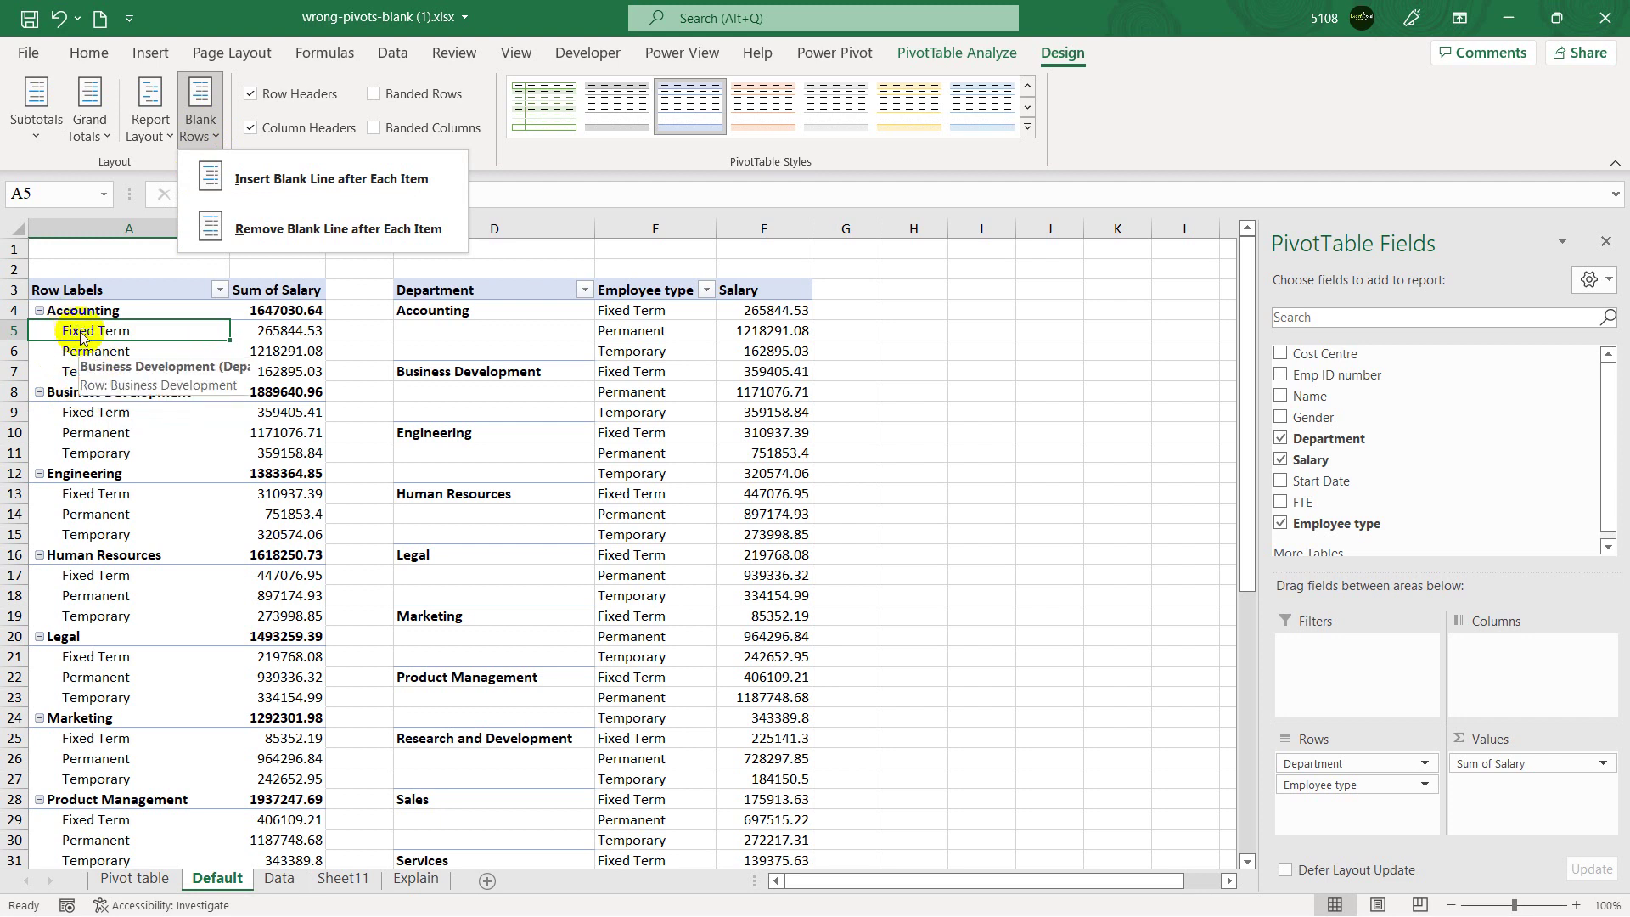
left_click(252, 203)
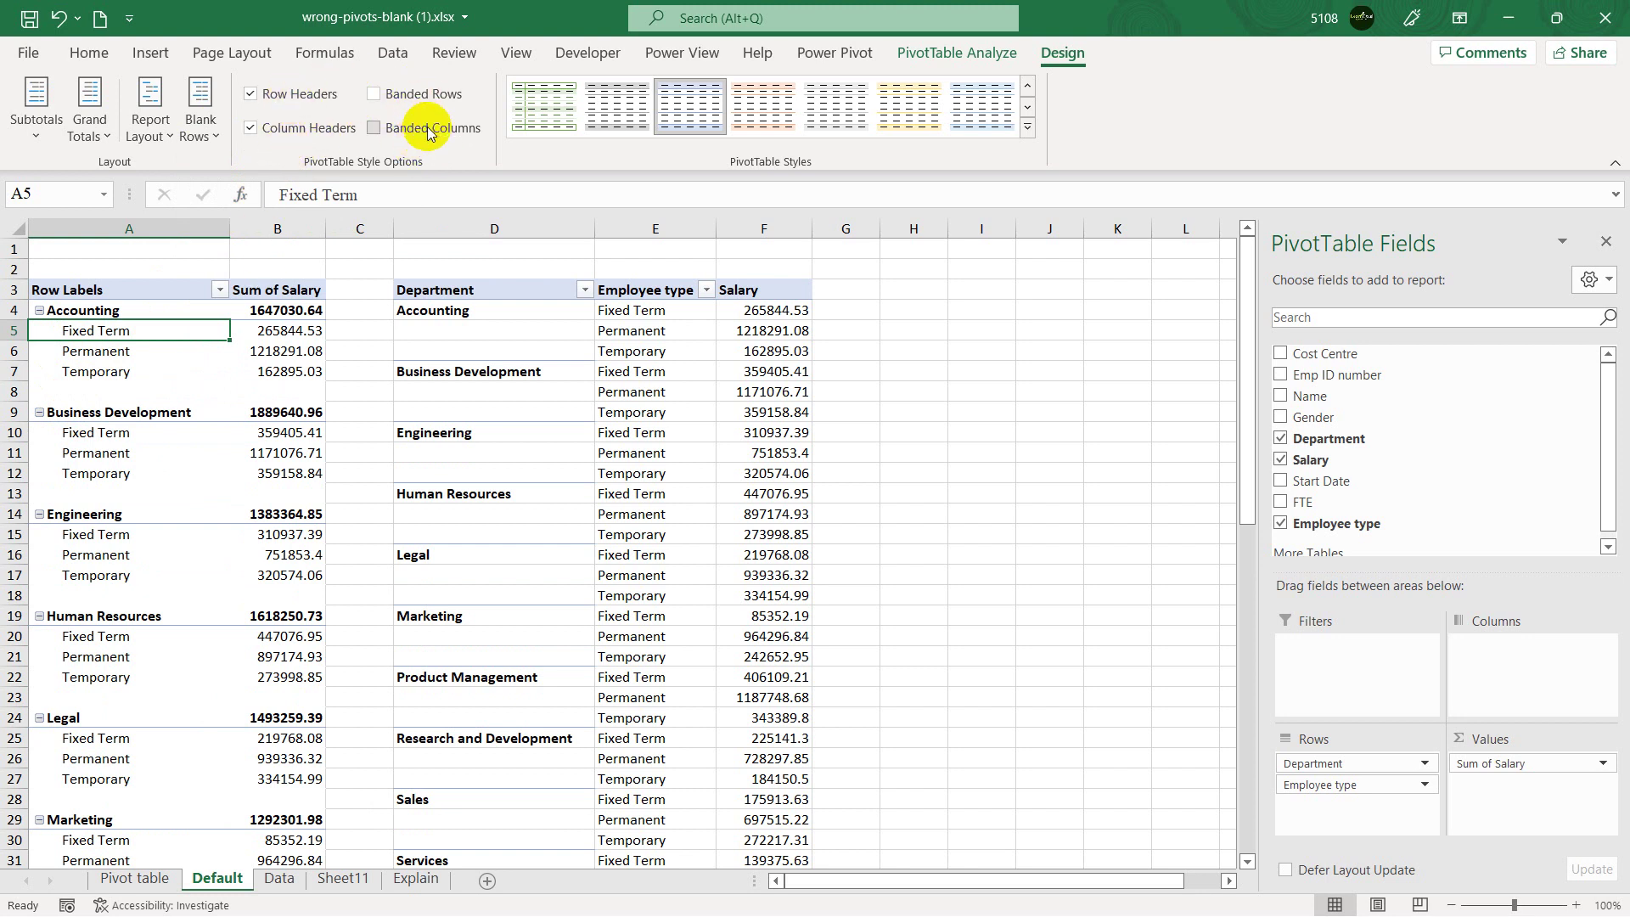
Apply a green Medium PivotTable style with a solid header and light green Department column to the second pivot table.
left_click(490, 305)
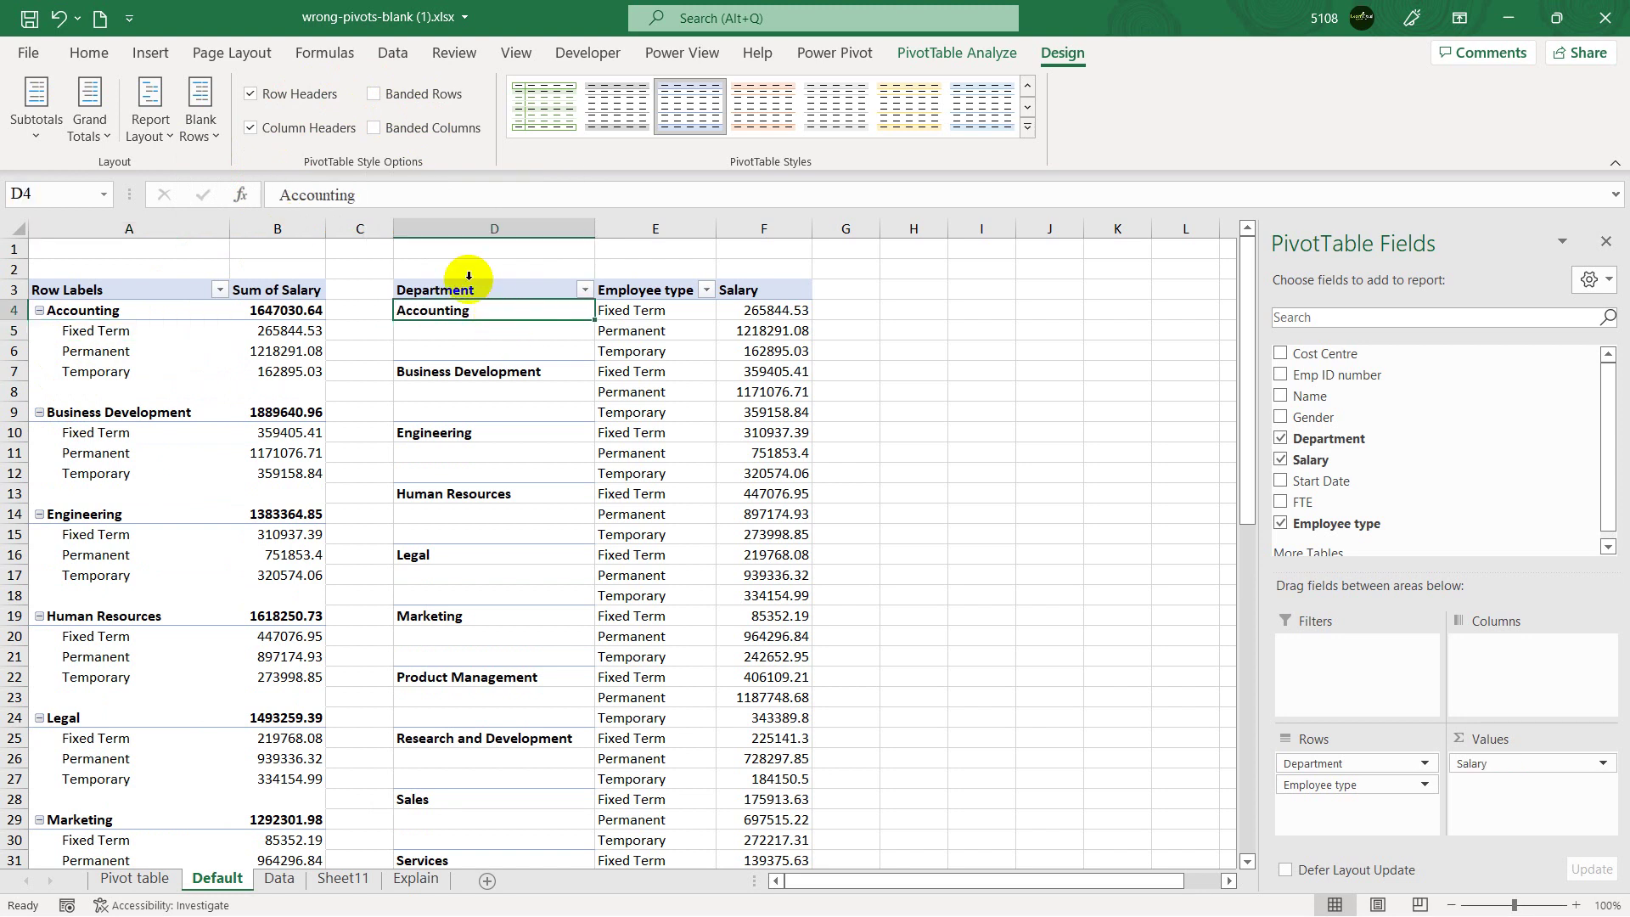
left_click(1027, 126)
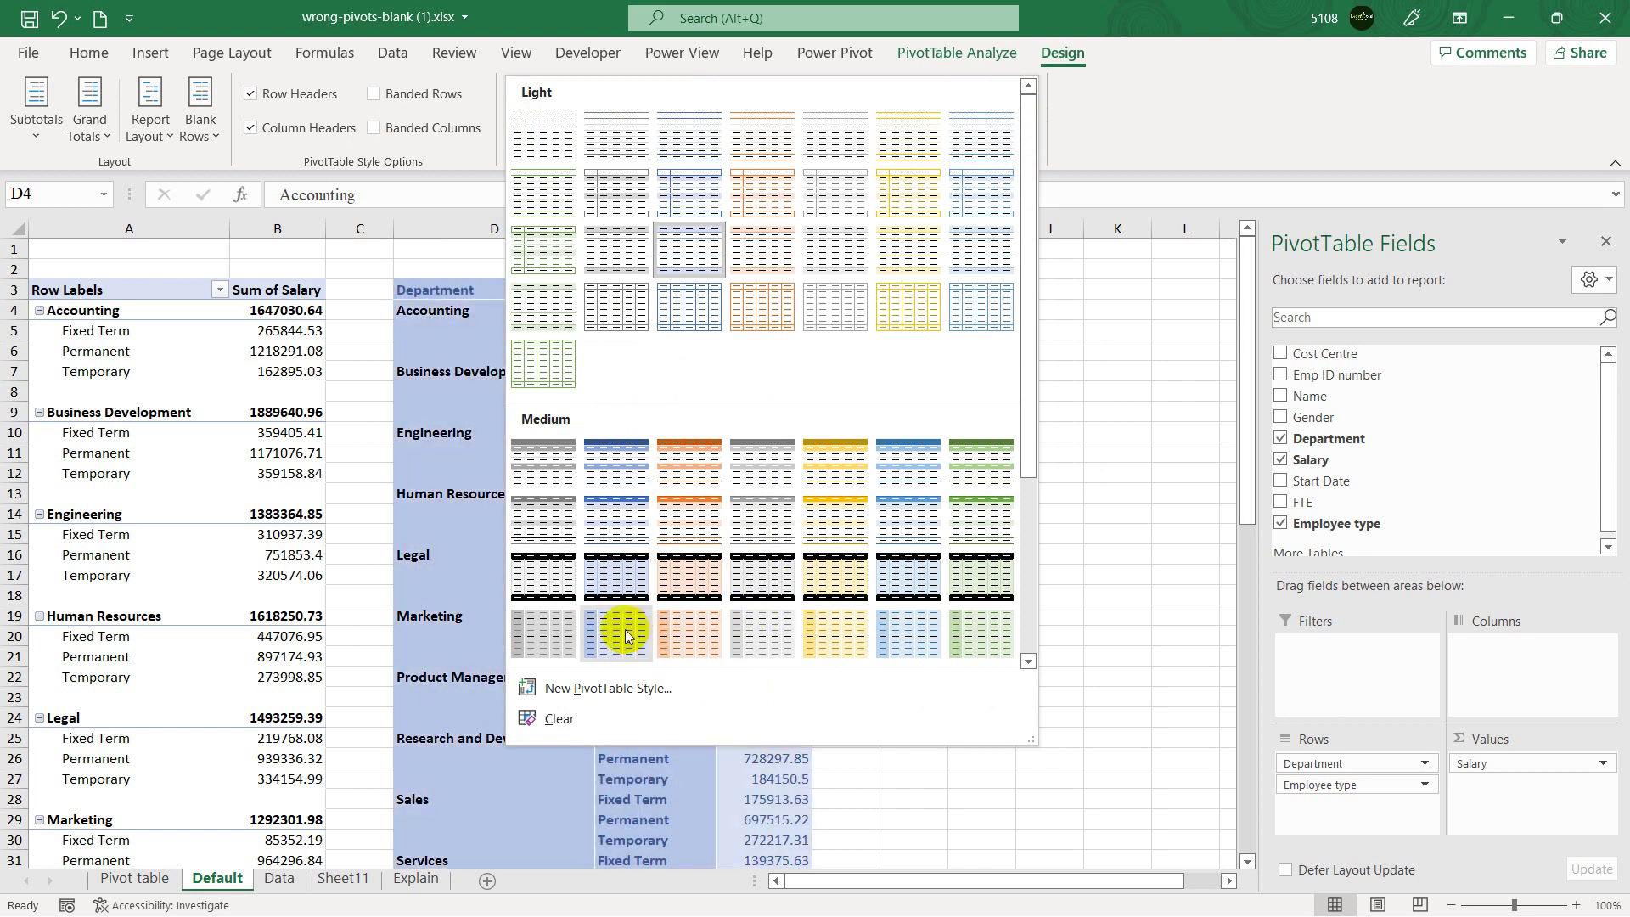
left_click(953, 526)
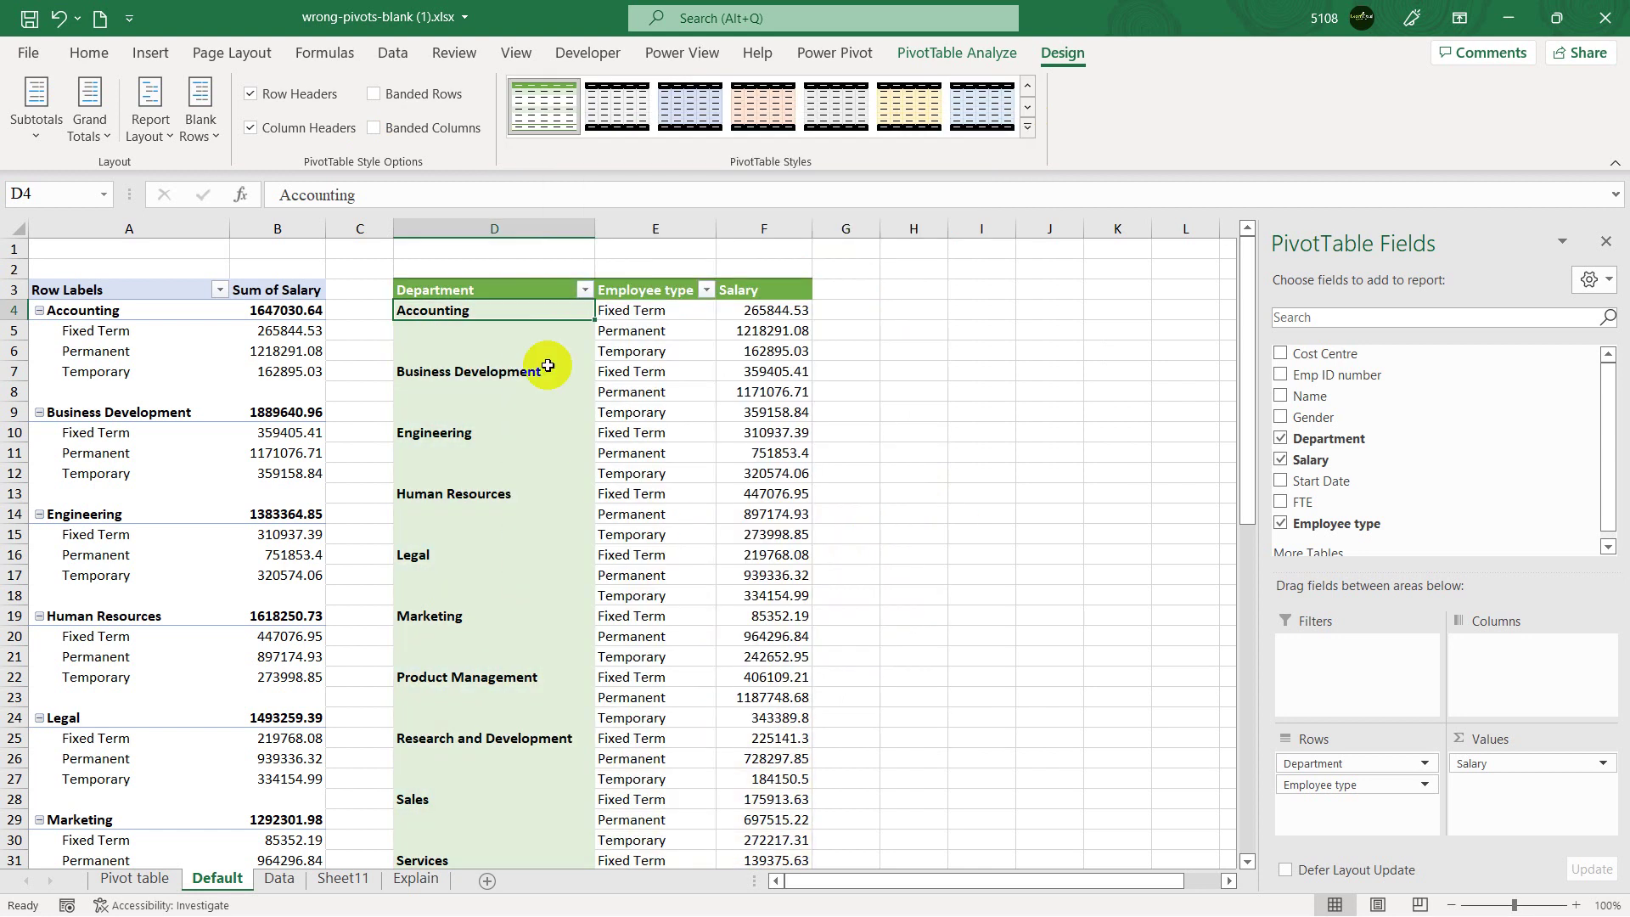